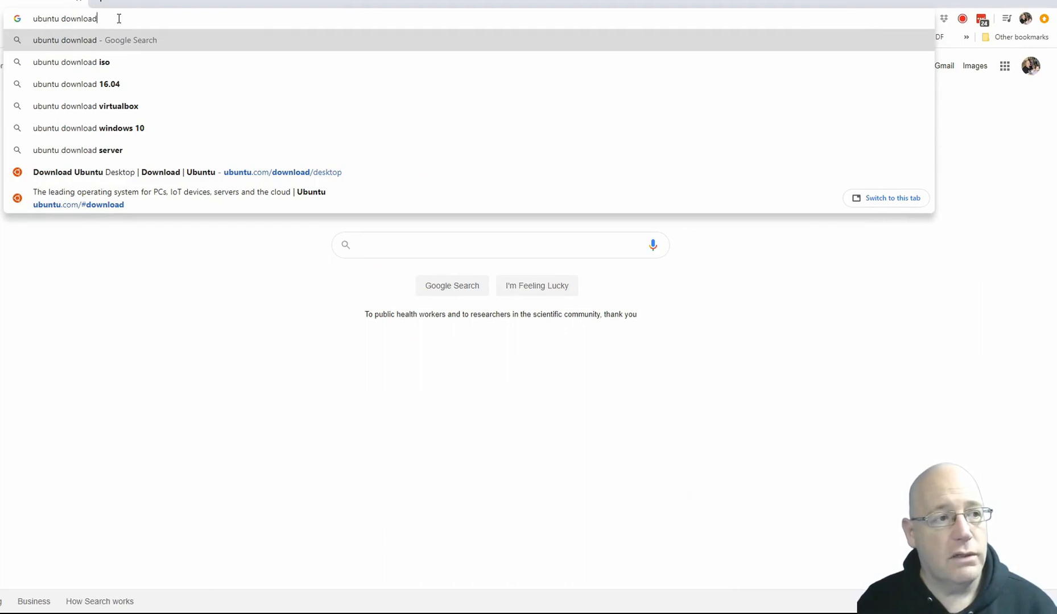
Step: Search the web for "ubuntu download" and start downloading Ubuntu 19.10 from the Ubuntu Desktop download page
key("Return")
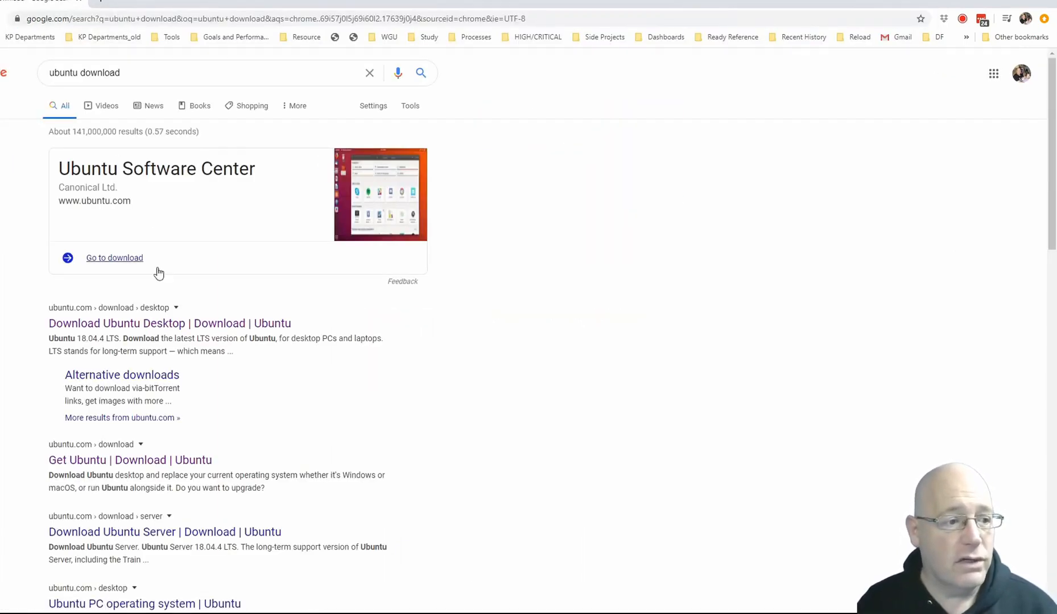
left_click(121, 325)
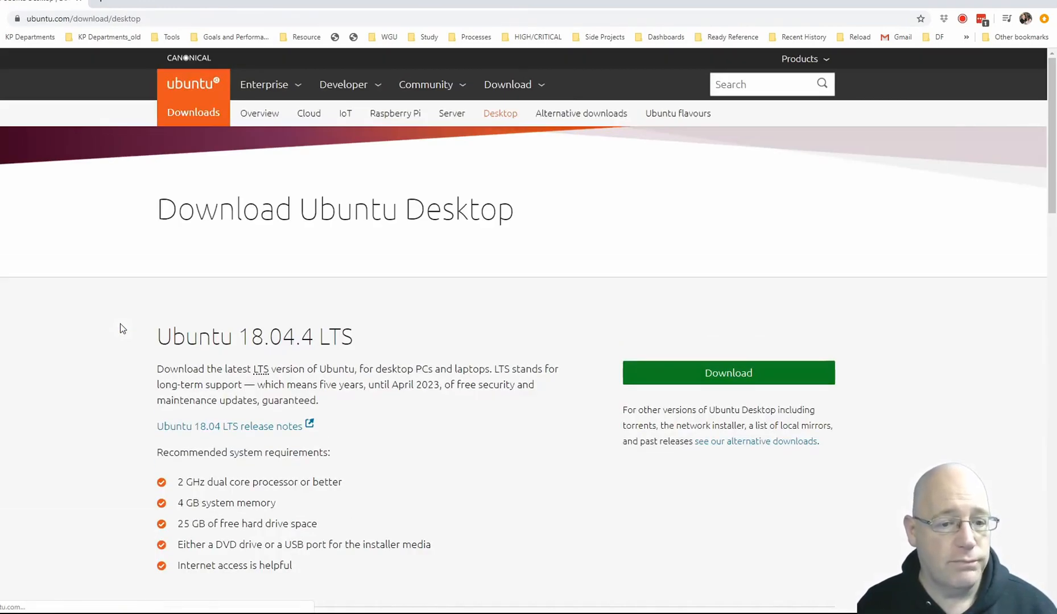
scroll(443, 310, "down", 5)
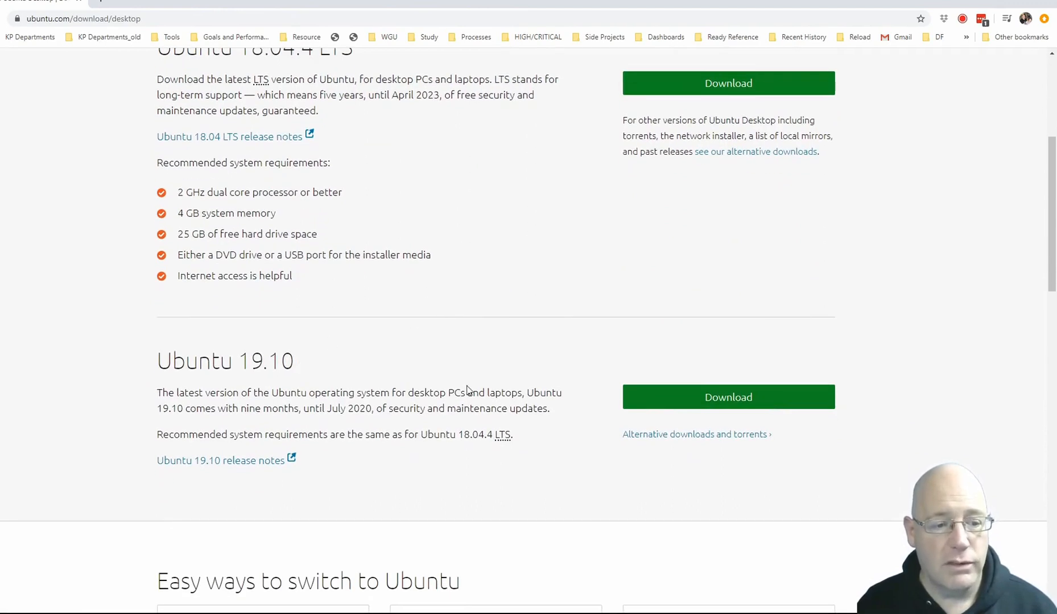
left_click(725, 403)
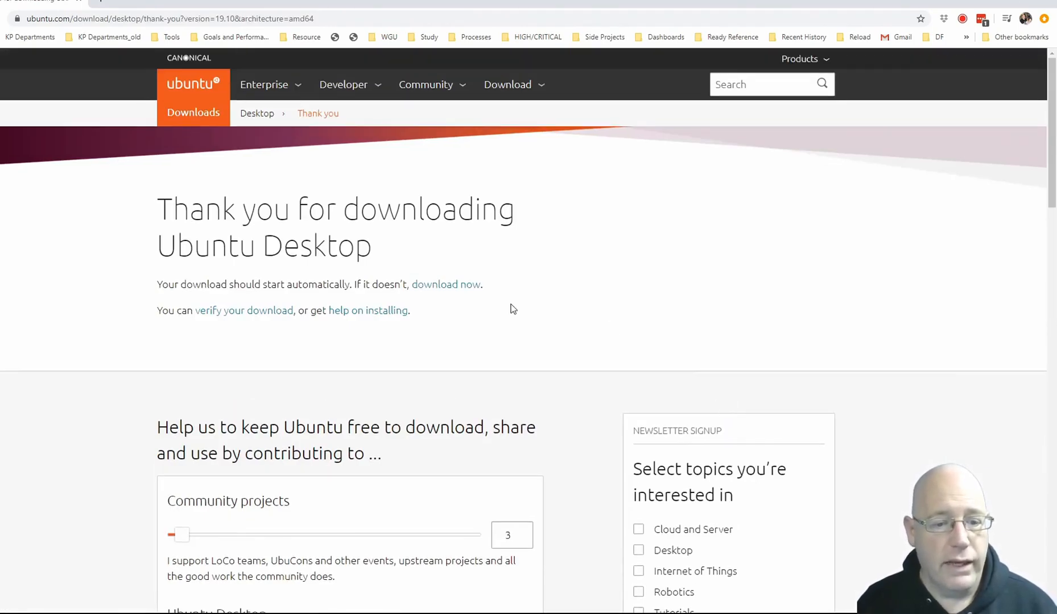
scroll(511, 308, "down", 4)
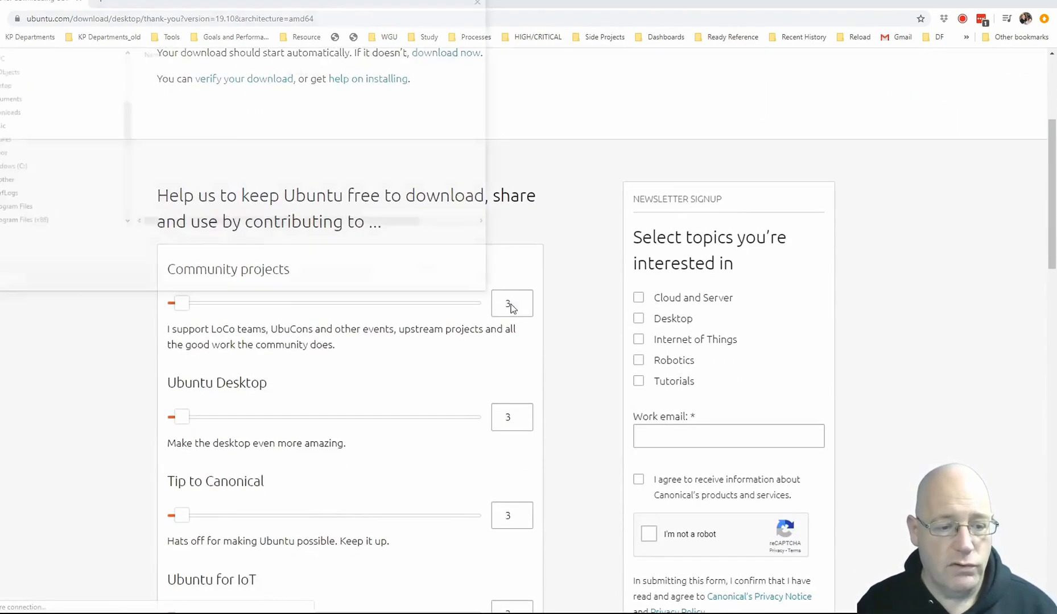
scroll(446, 358, "up", 3)
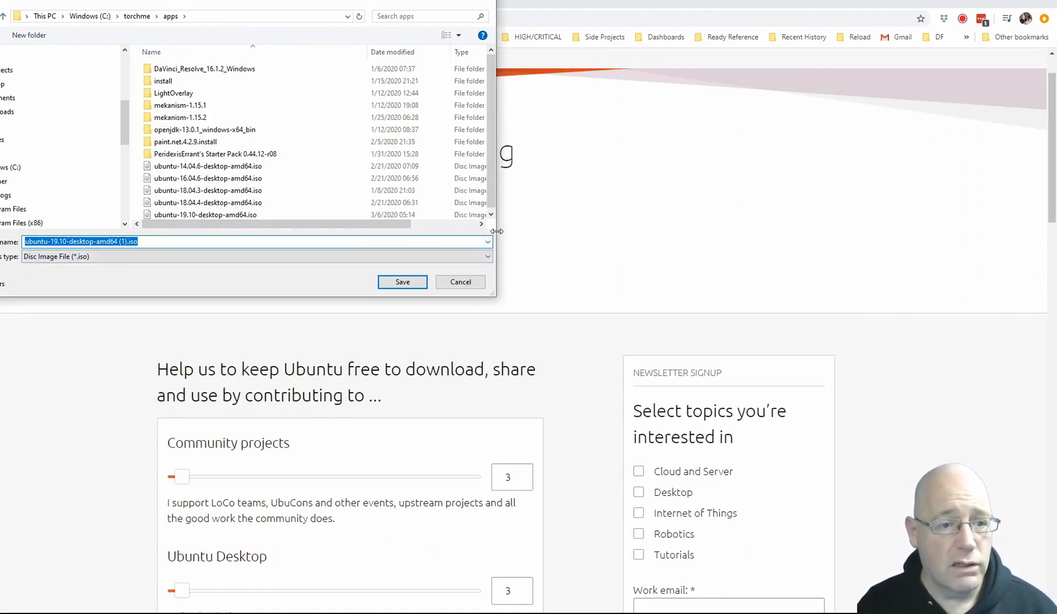
left_click_drag(495, 238, 592, 243)
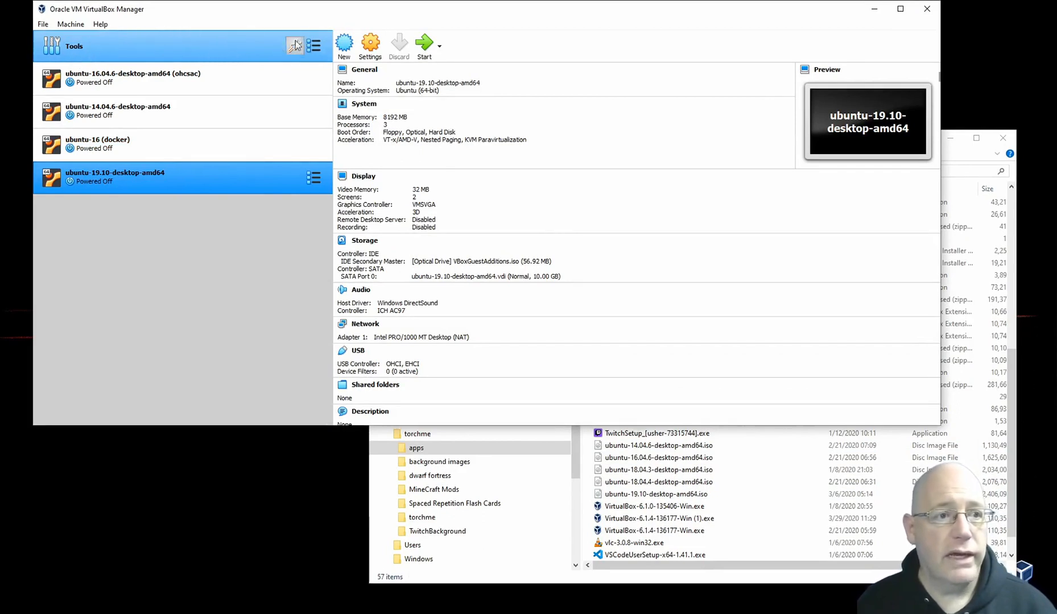
Step: Switch to VirtualBox, start a new virtual machine and fill its name with the copied ISO file name ubuntu-19.10-desktop-amd64
left_click(344, 47)
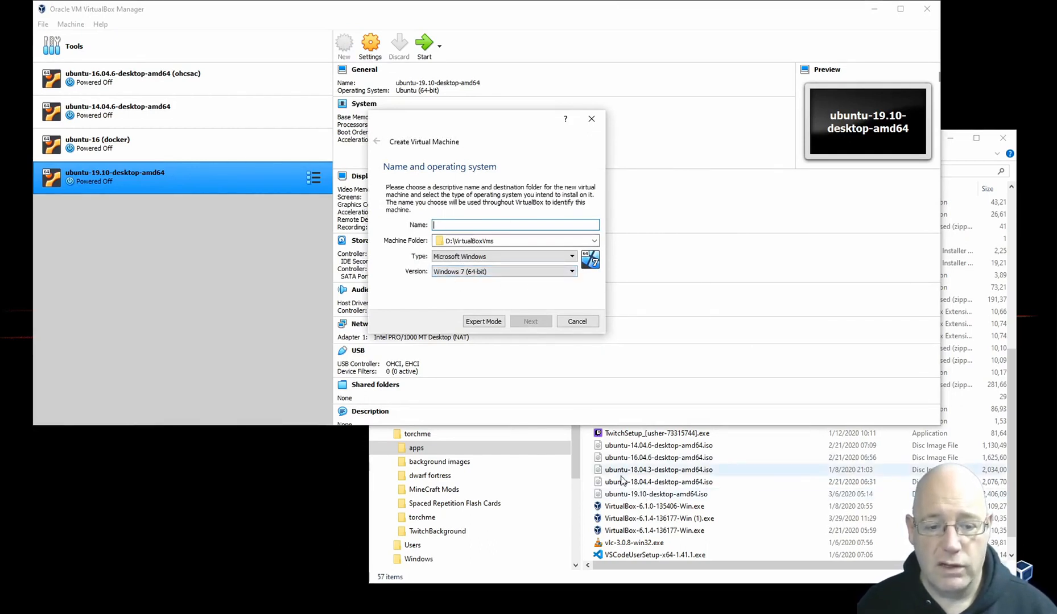
left_click(632, 495)
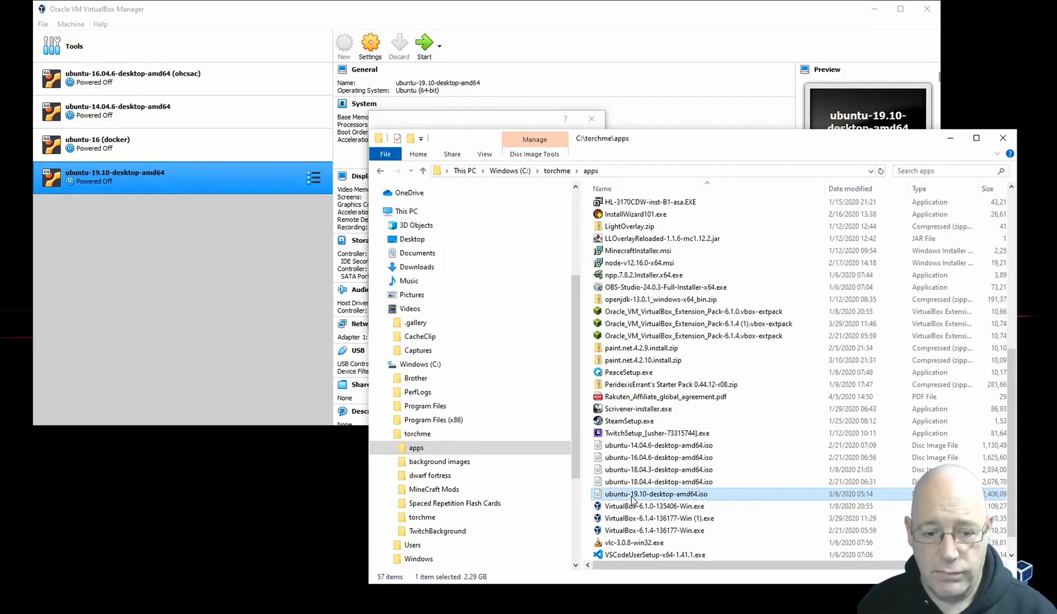
left_click(631, 495)
key("ctrl+c")
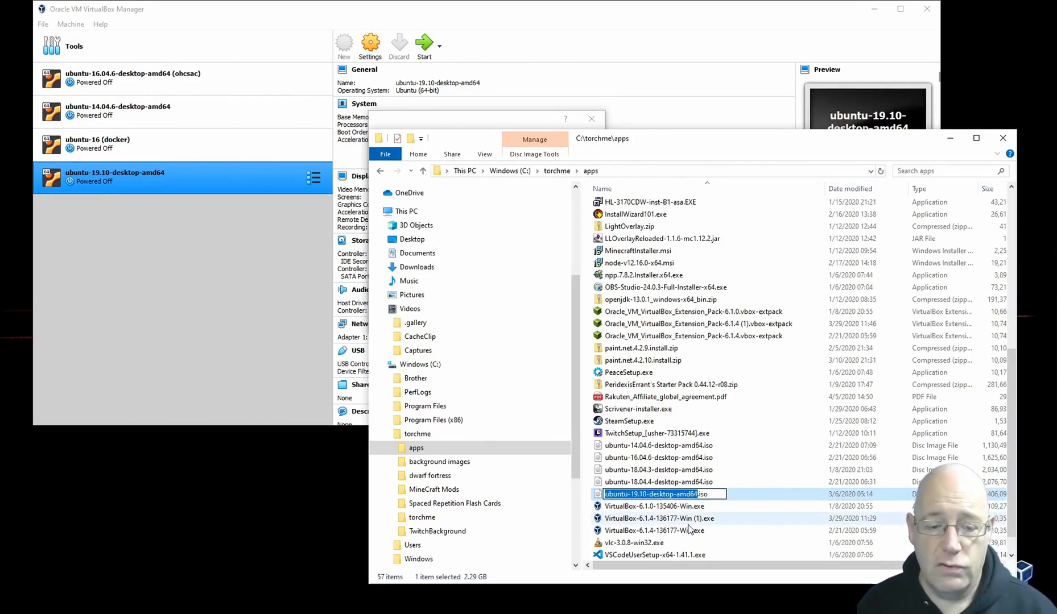
left_click(682, 113)
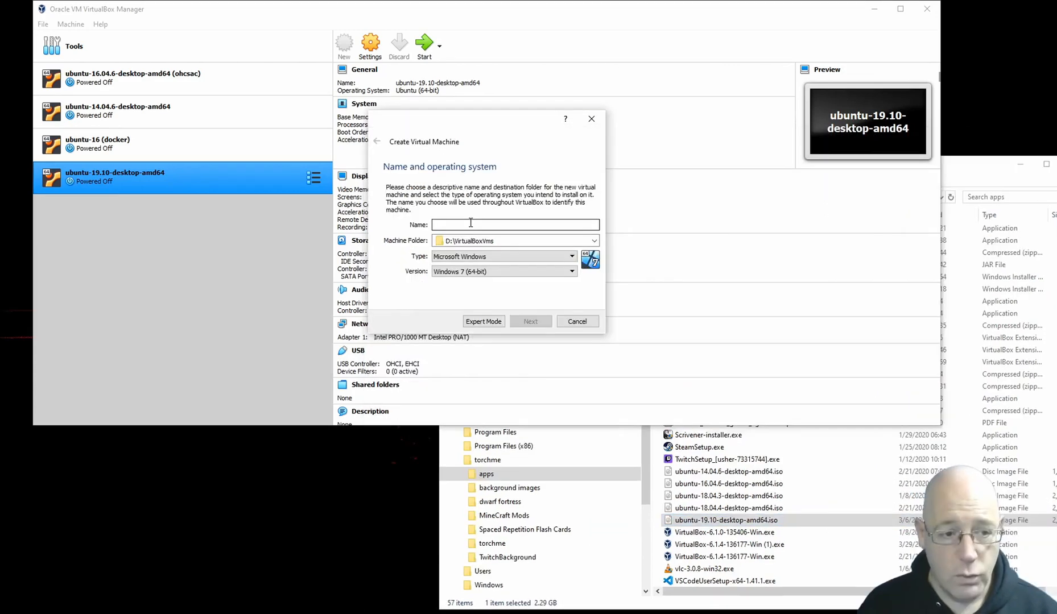
key("ctrl+v")
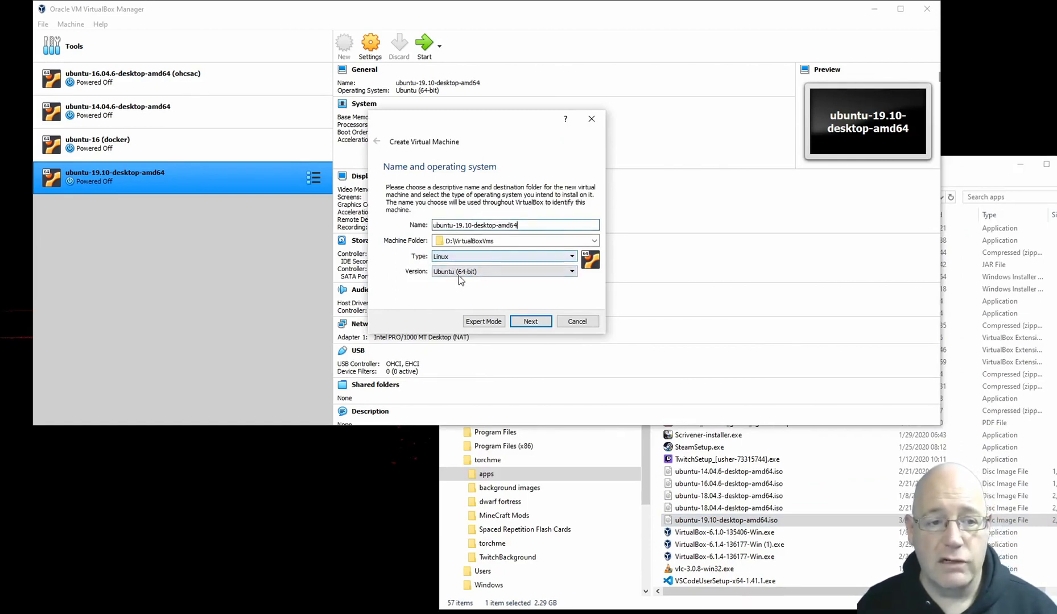
Step: Change the new machine's name to ubuntu-19.10-development and accept the Linux, Ubuntu (64-bit) system type
double_click(529, 226)
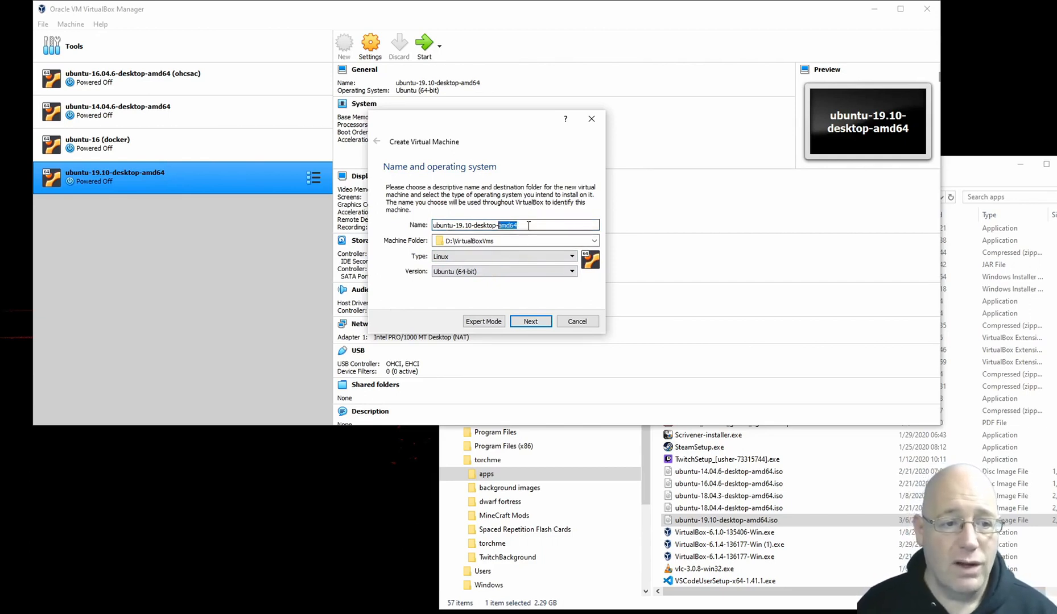
key("ctrl+shift+Left")
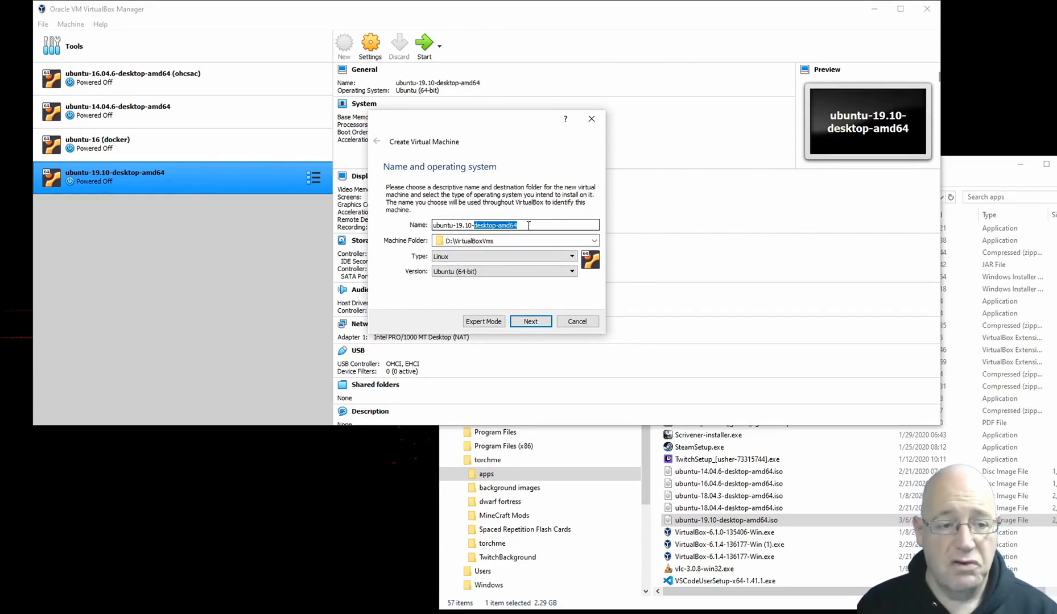
type("dev")
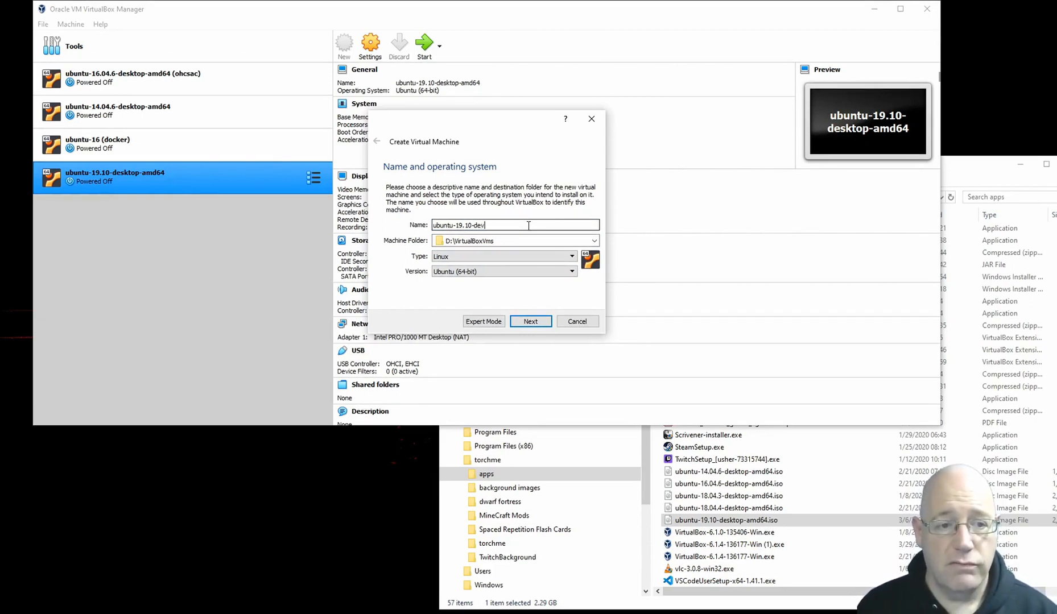
type("elopment")
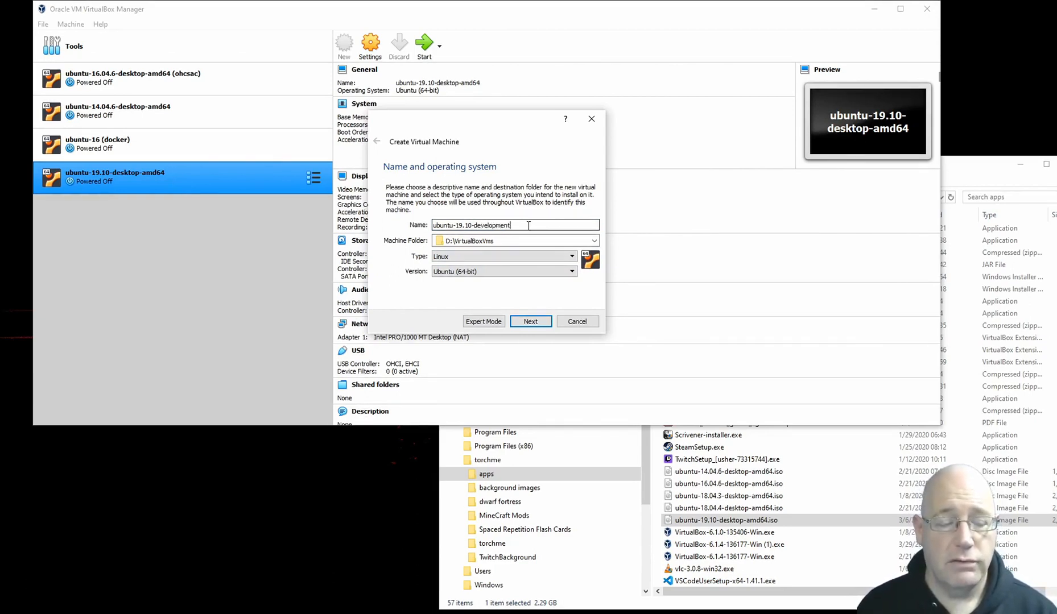
left_click(530, 322)
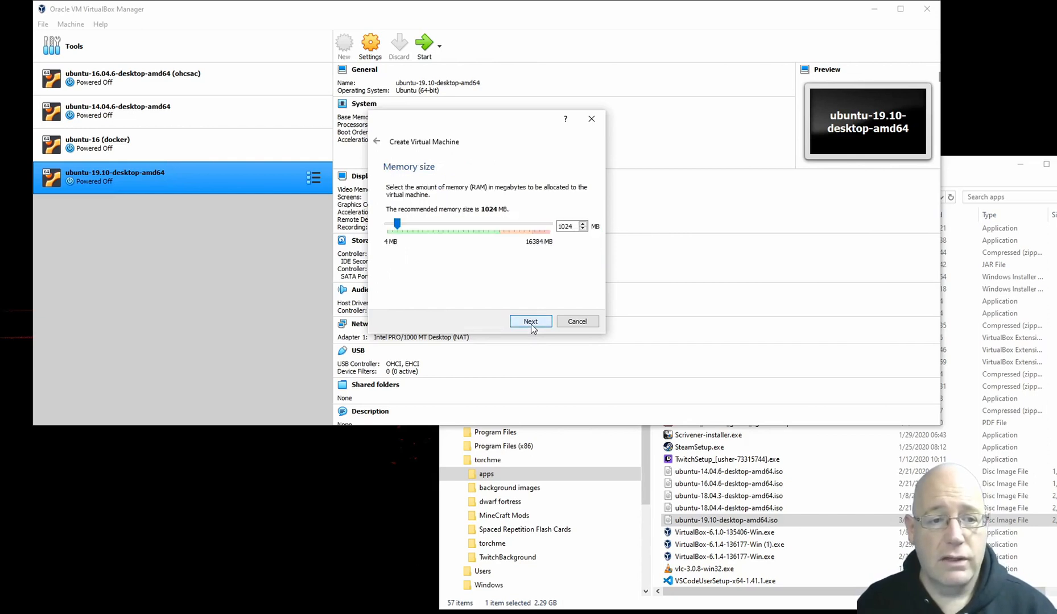
Step: Allocate 4096 MB of memory to the new virtual machine
left_click(457, 226)
left_click(457, 226)
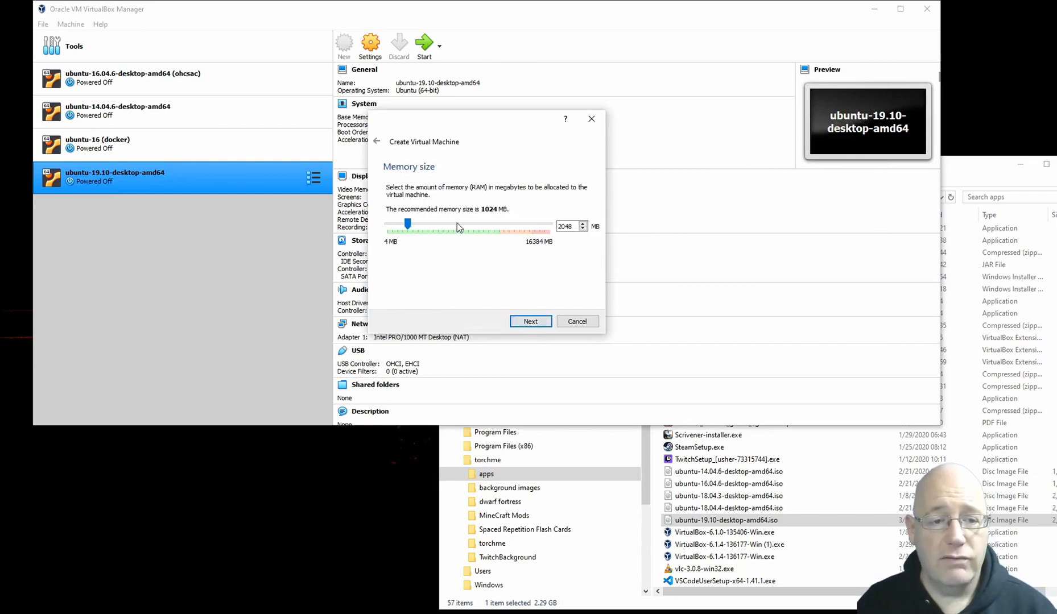
left_click(456, 226)
left_click(457, 226)
left_click(456, 226)
left_click(456, 226)
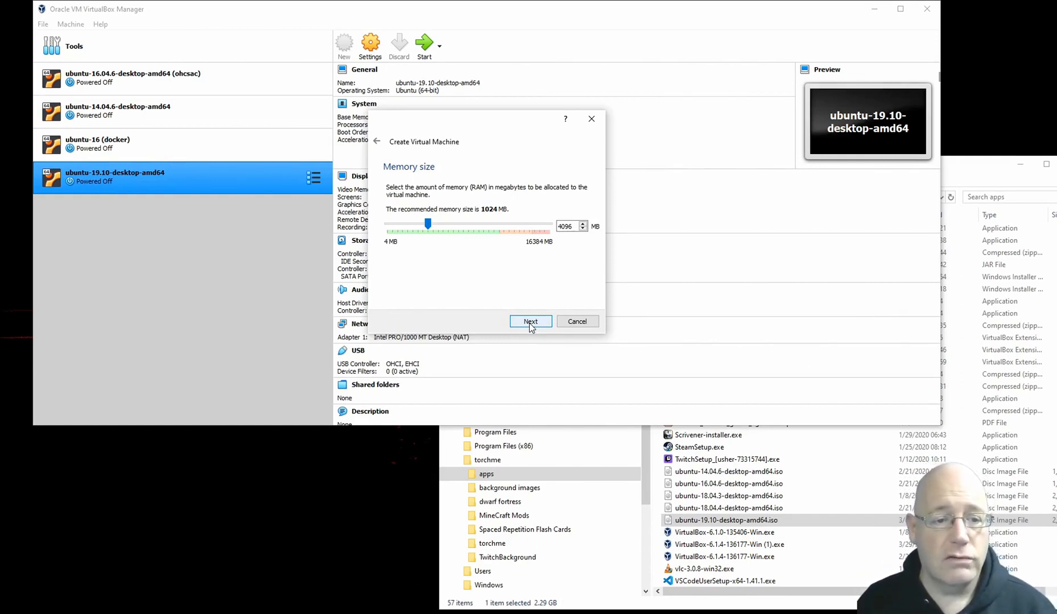
left_click(529, 322)
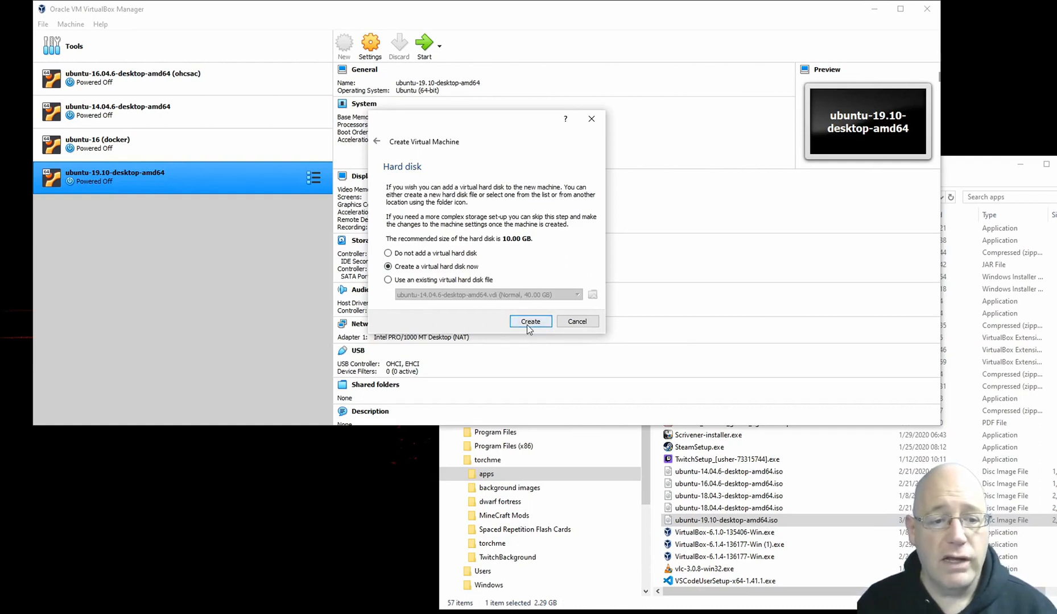
Step: Choose to create a new virtual hard disk as a dynamically allocated VDI (VirtualBox Disk Image)
left_click(528, 322)
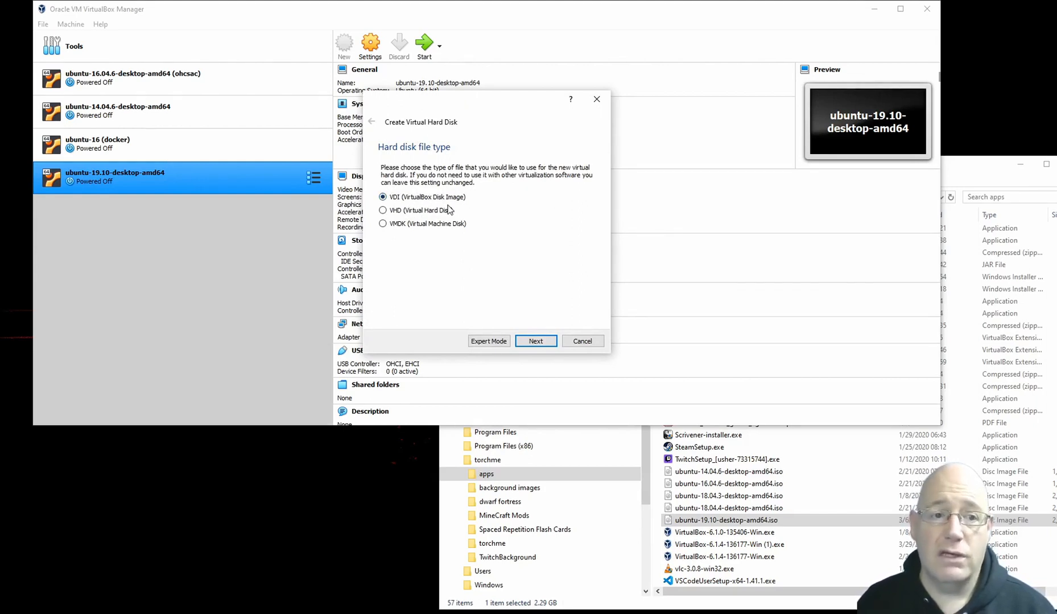
left_click(534, 342)
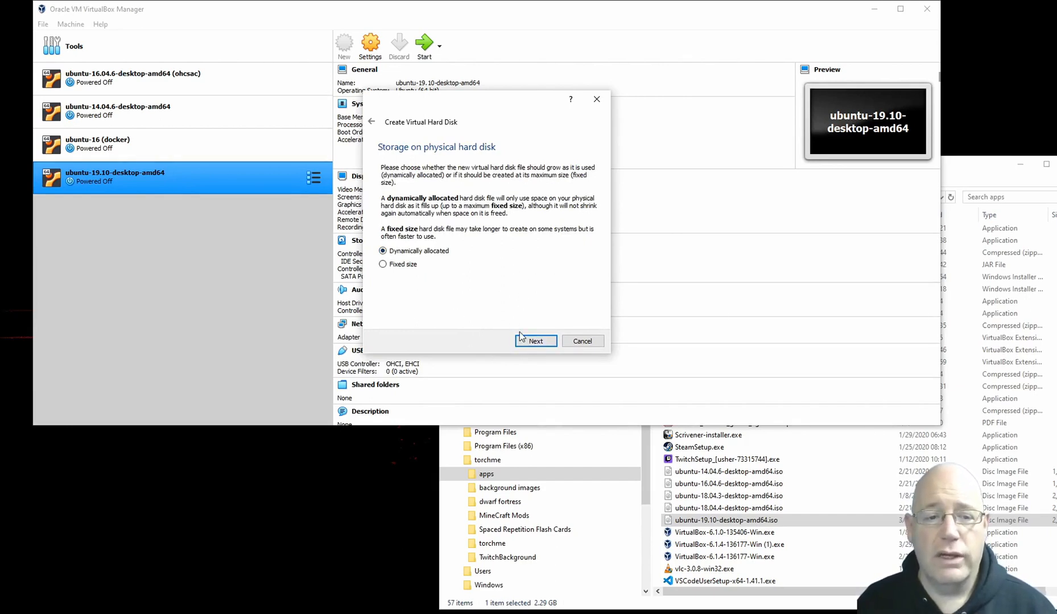
left_click(536, 341)
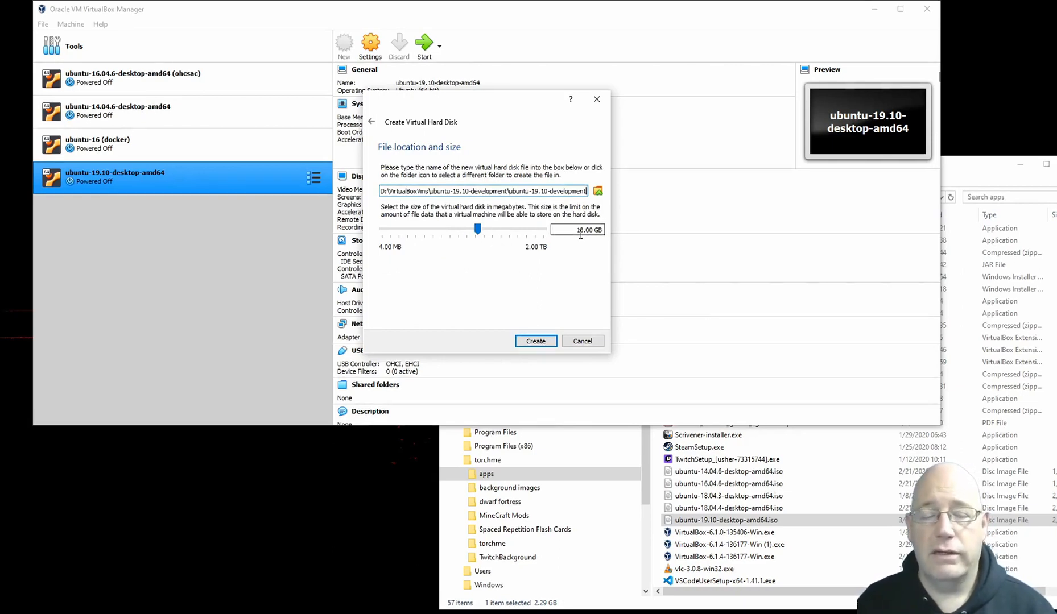
Step: Set the virtual hard disk size to 40.00 GB and create the disk
left_click(518, 231)
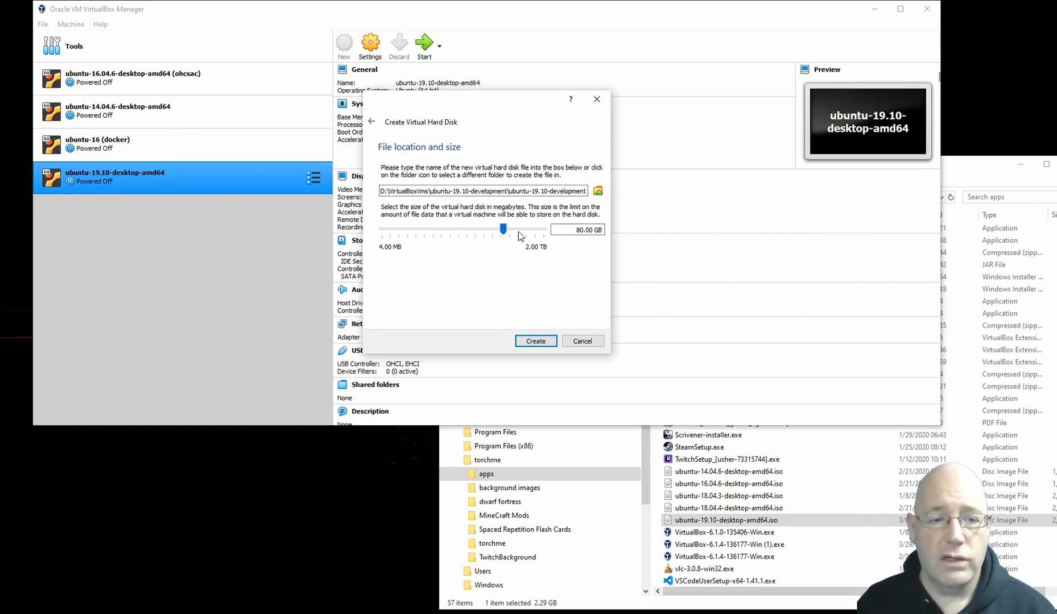
left_click(441, 231)
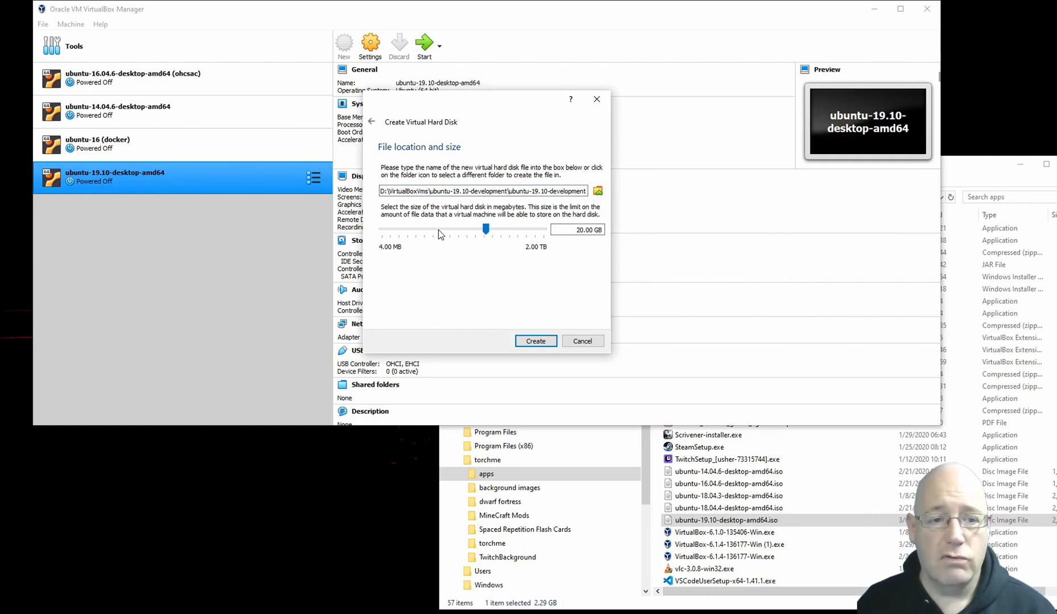
left_click(442, 232)
left_click(522, 229)
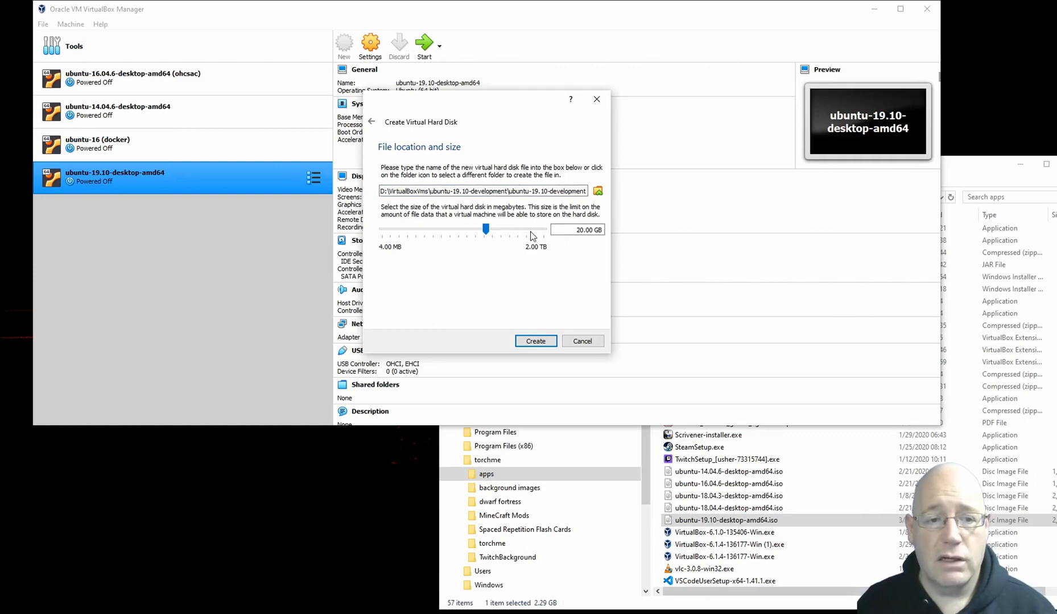
left_click(526, 231)
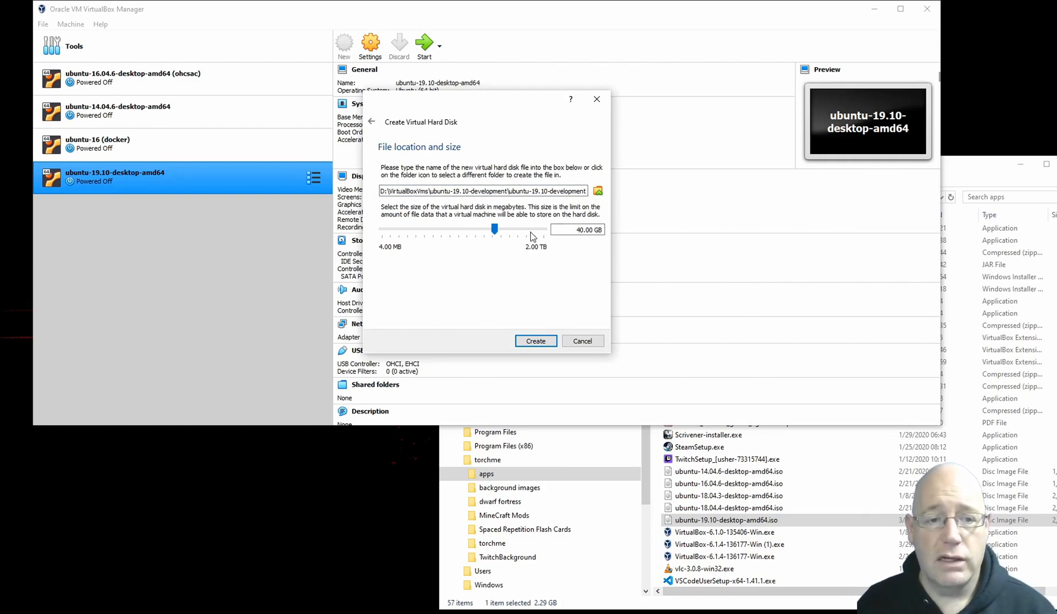
left_click(536, 344)
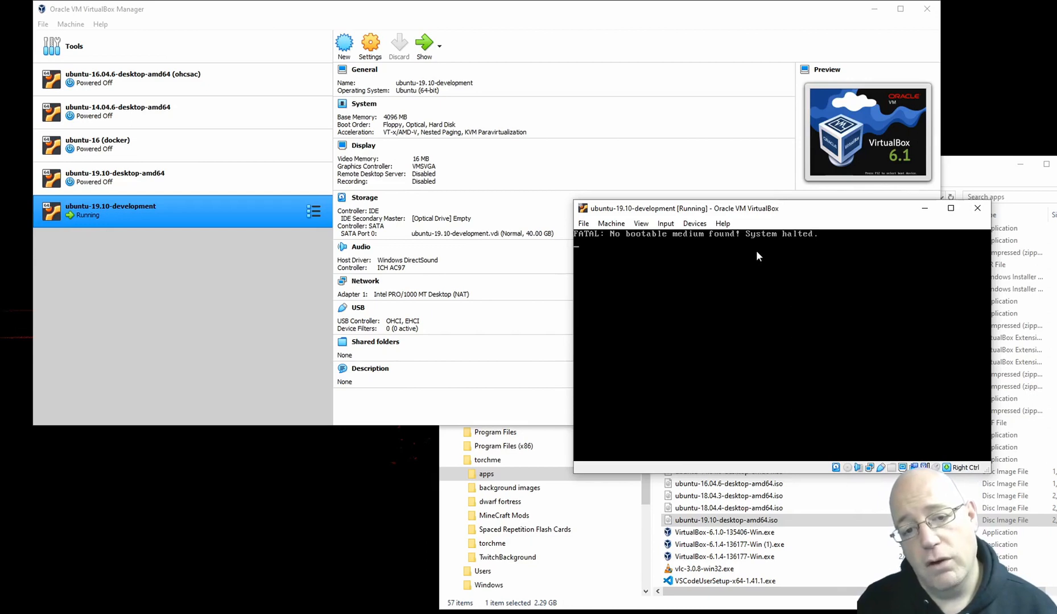
Step: Close the running ubuntu-19.10-development machine with the option to power it off
left_click(974, 214)
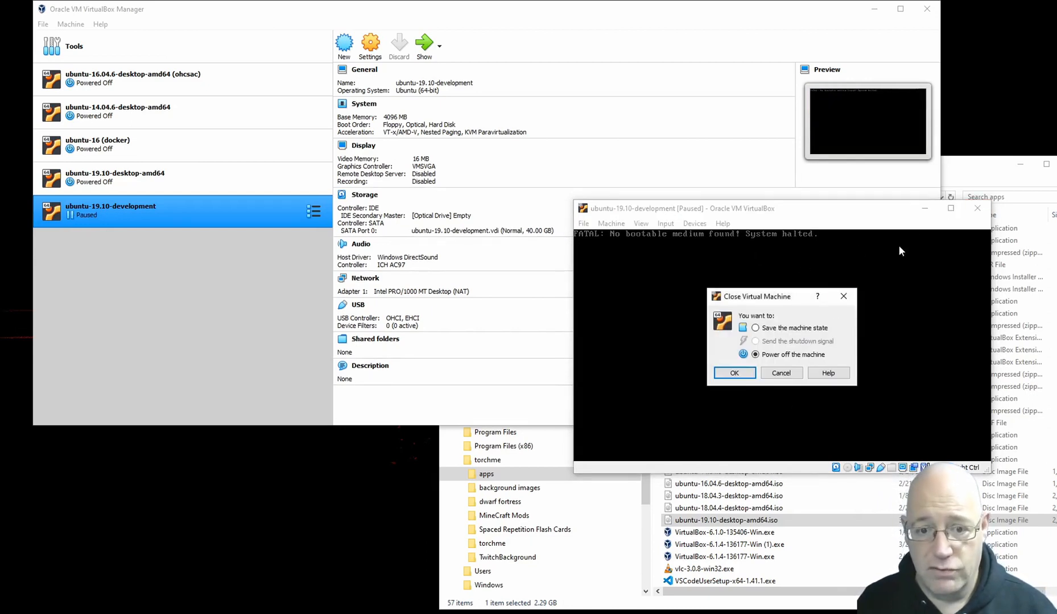
left_click(739, 373)
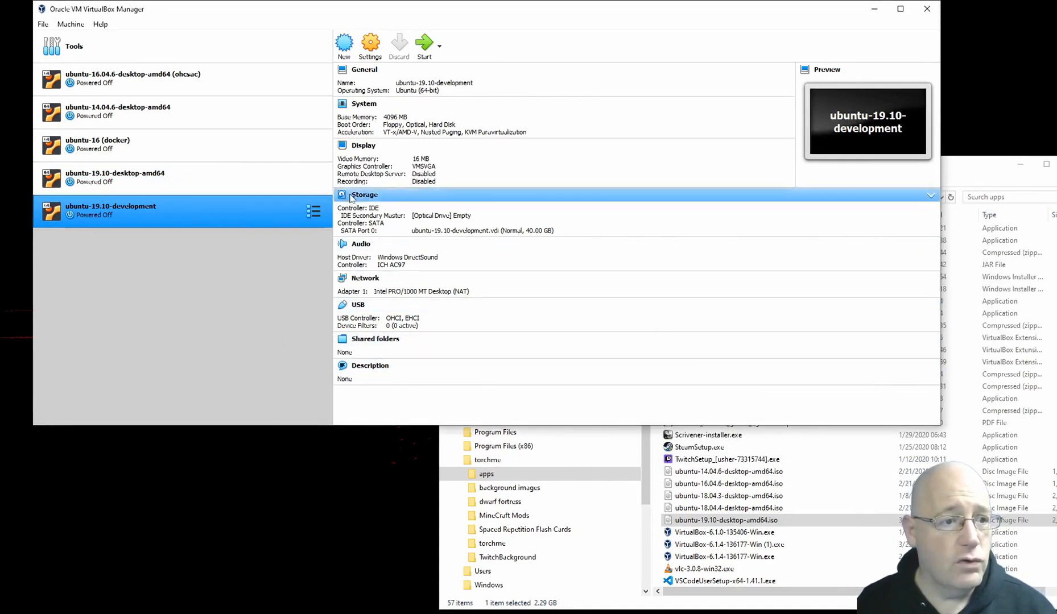
left_click(371, 50)
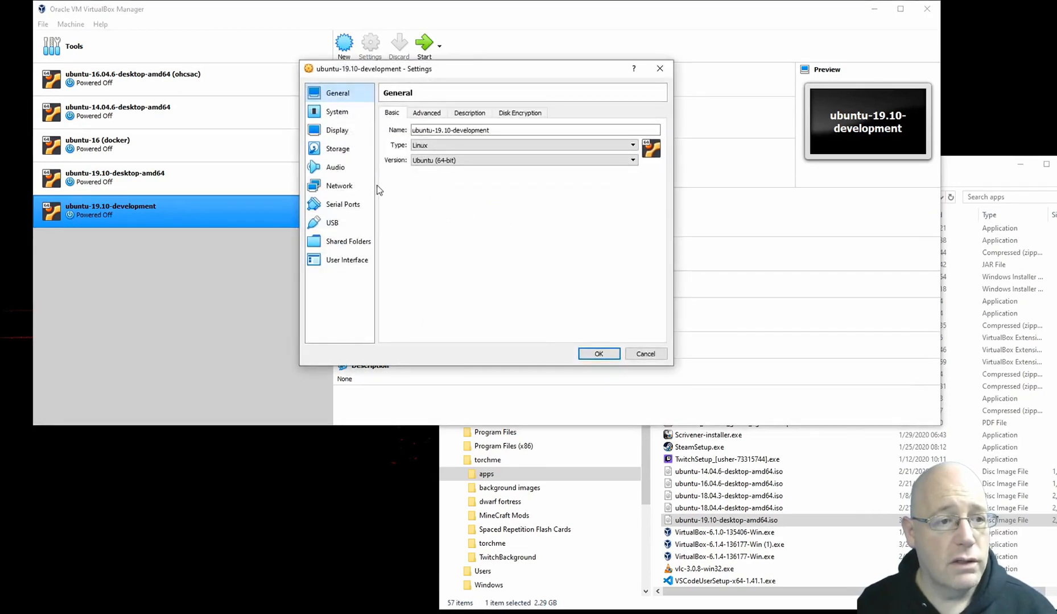
left_click(337, 151)
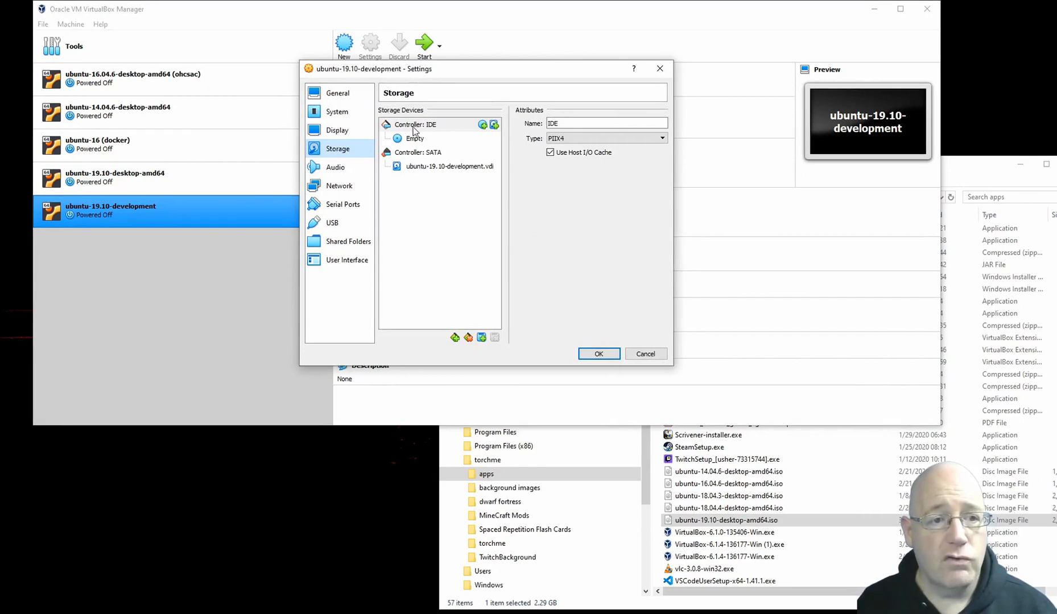
left_click(656, 351)
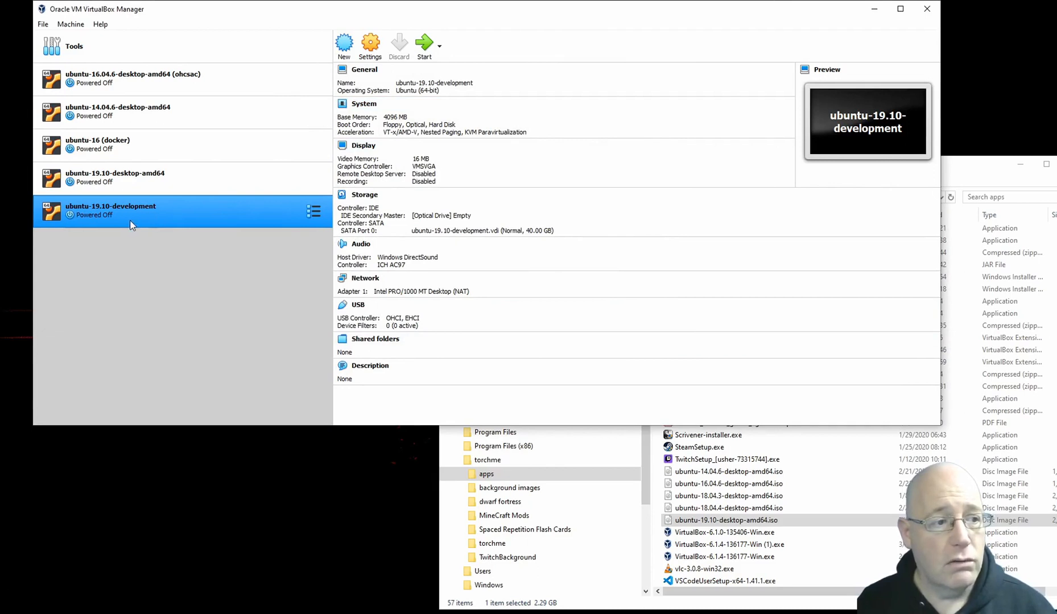
Step: Open the storage settings of ubuntu-19.10-development and select its empty optical drive, keeping it assigned to IDE Secondary Master
left_click(371, 50)
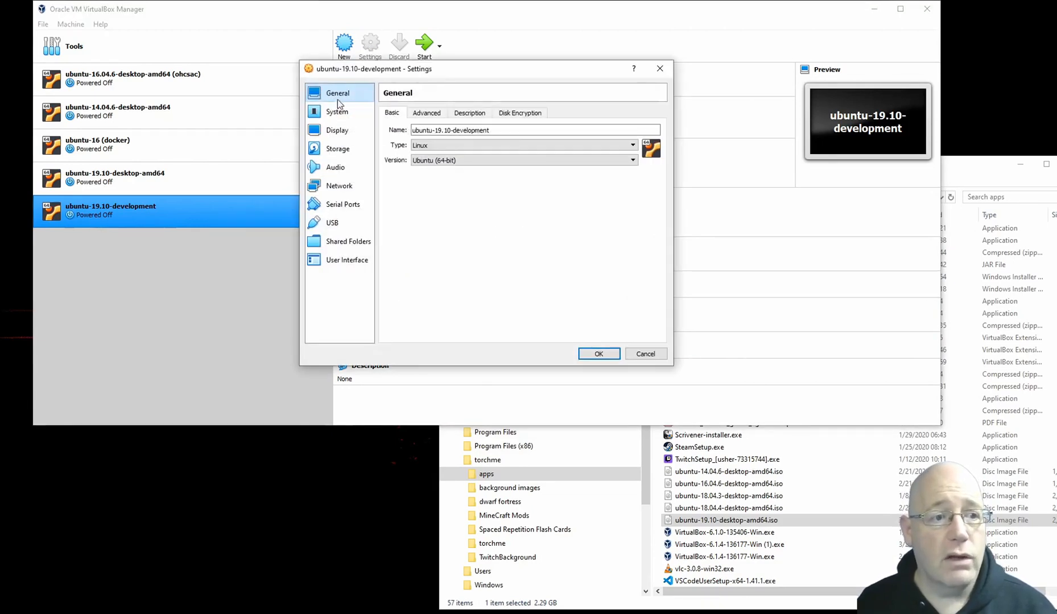
left_click(339, 149)
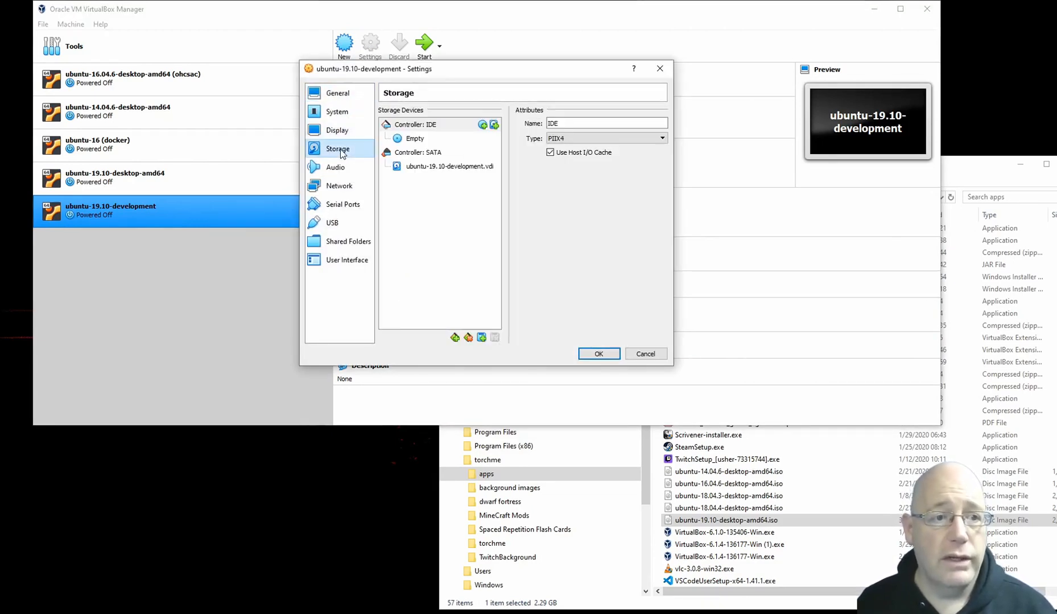
left_click(413, 140)
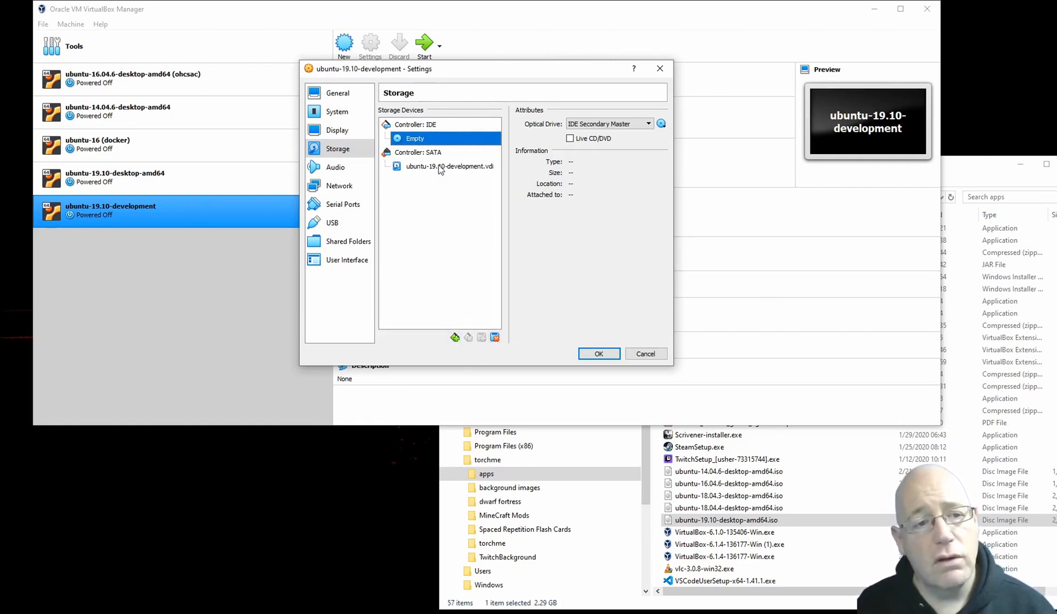
right_click(417, 139)
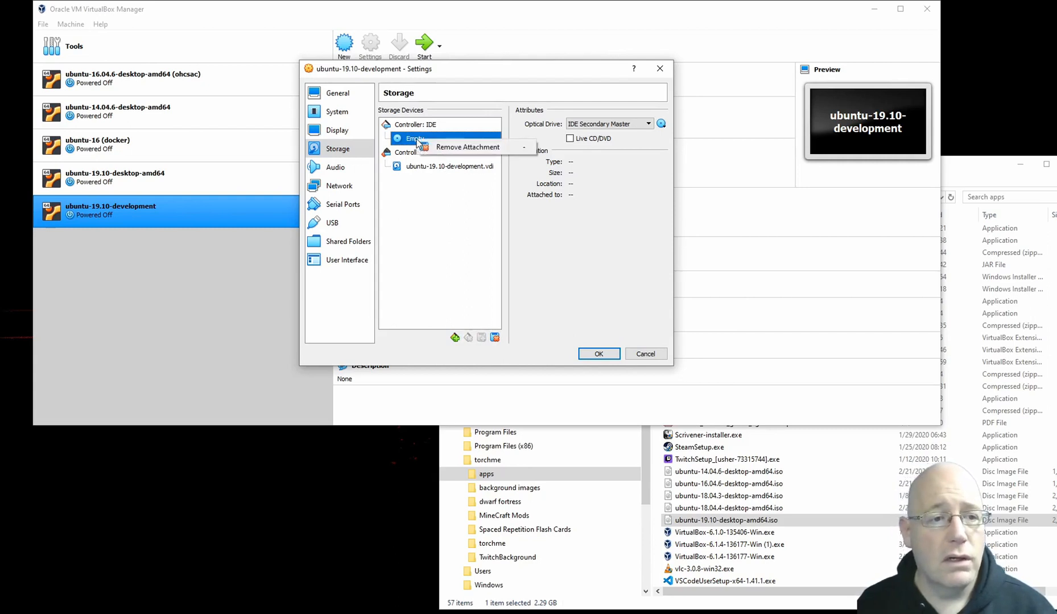
key("Escape")
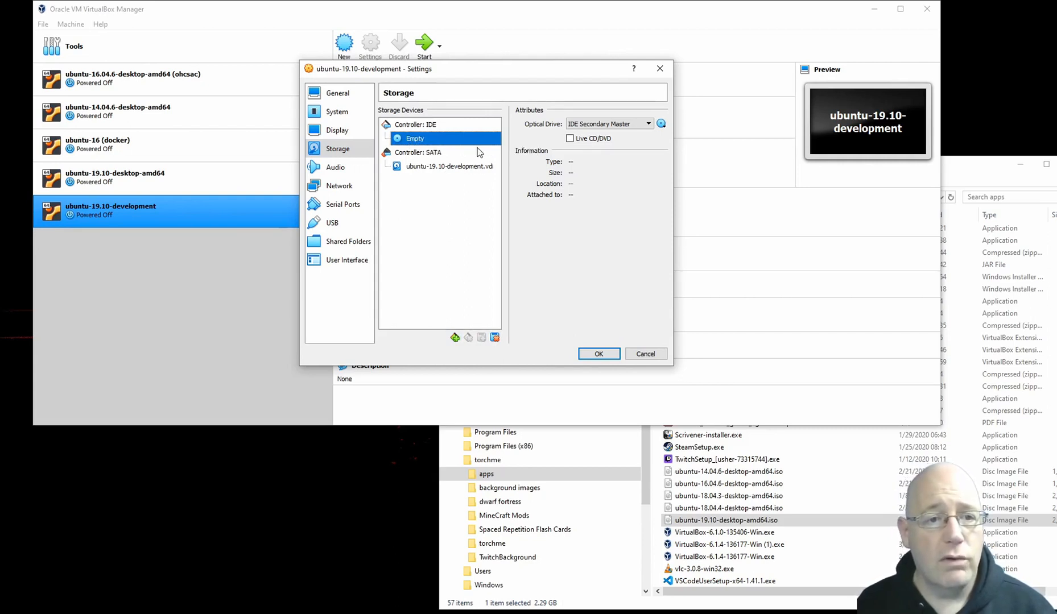
left_click(648, 124)
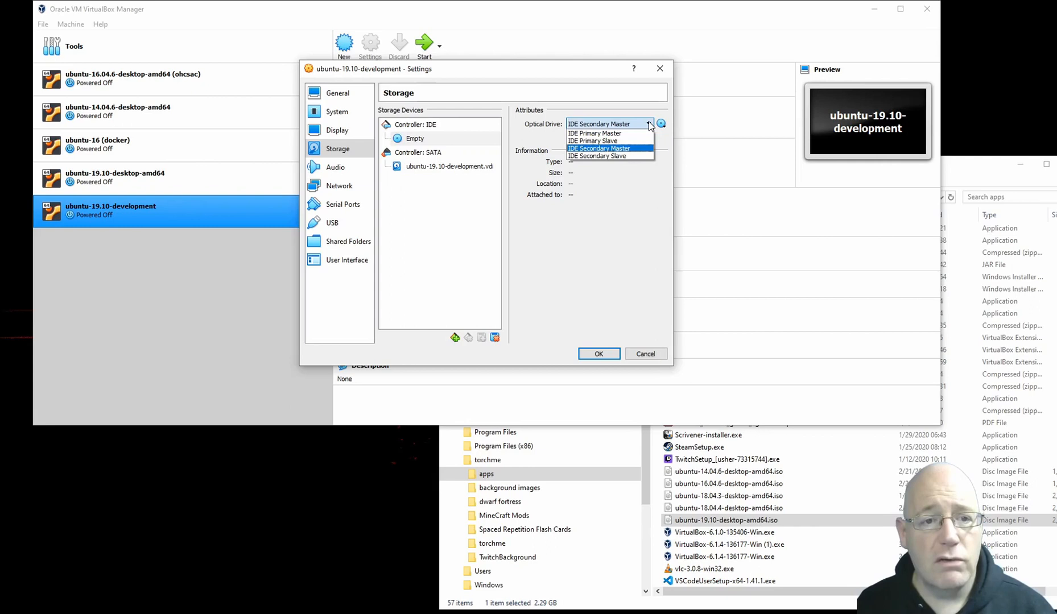
left_click(621, 147)
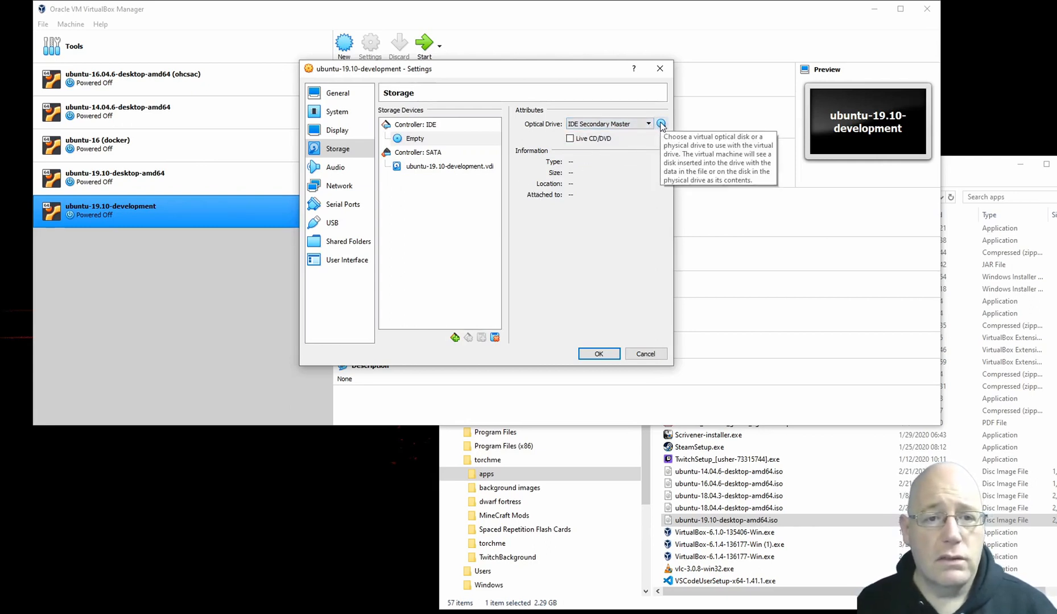
left_click(660, 124)
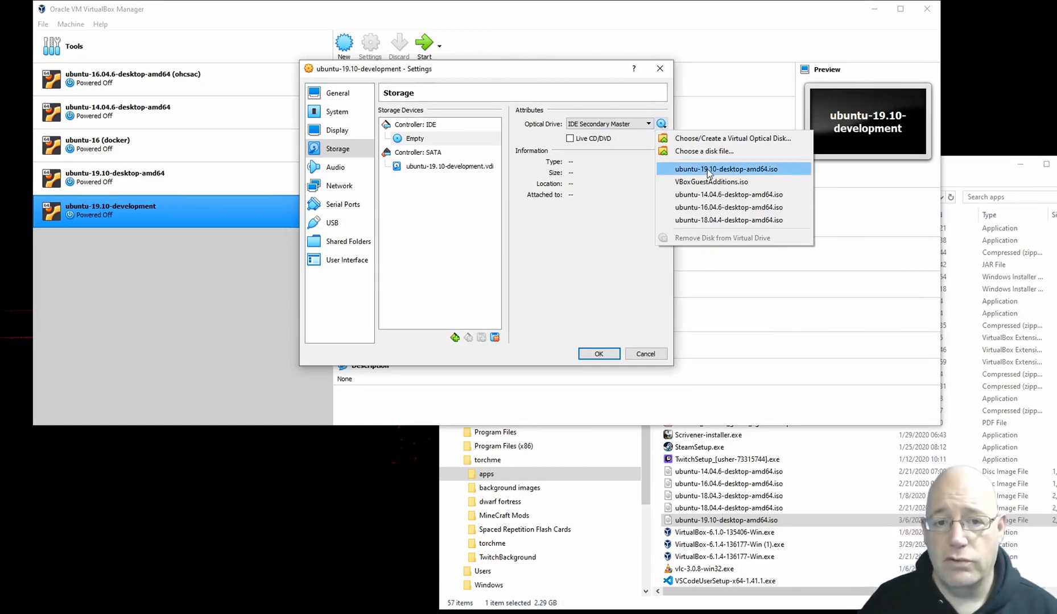
left_click(710, 142)
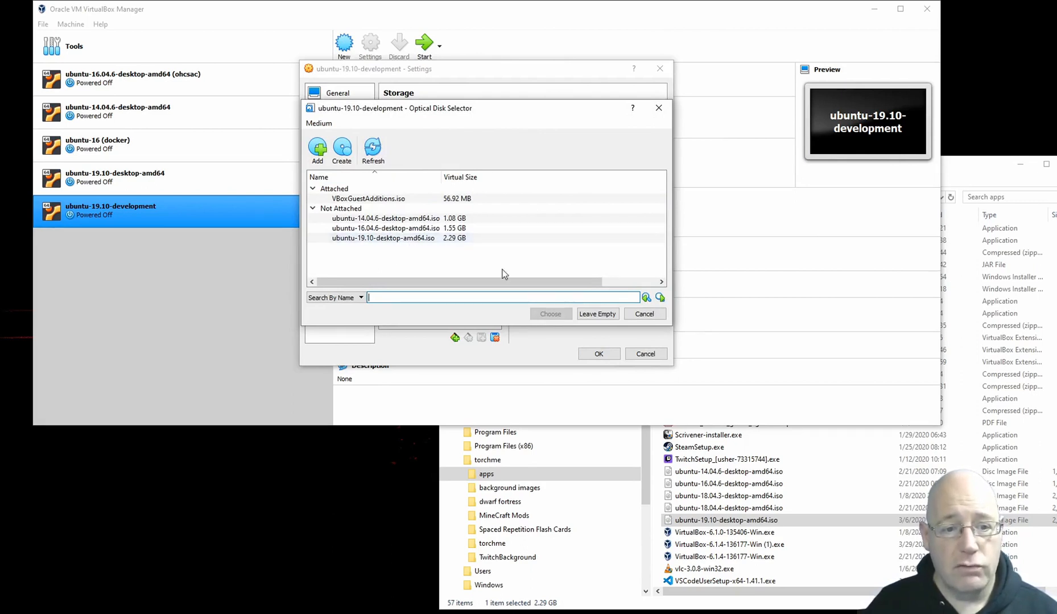
left_click(645, 315)
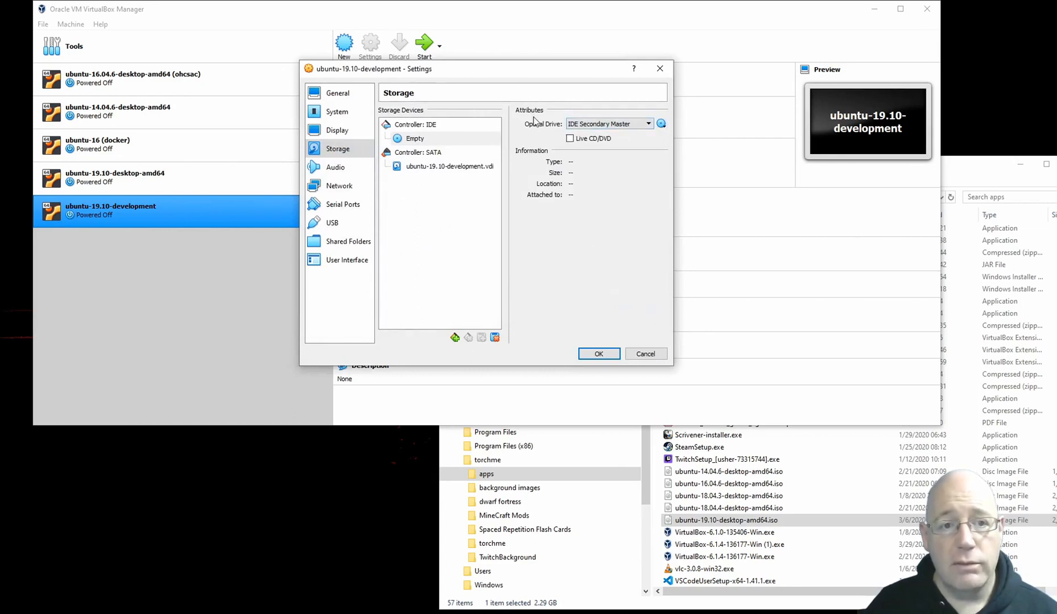
Step: Insert the disk file ubuntu-19.10-desktop-amd64.iso from the apps folder into the optical drive and save the machine's settings
left_click(661, 124)
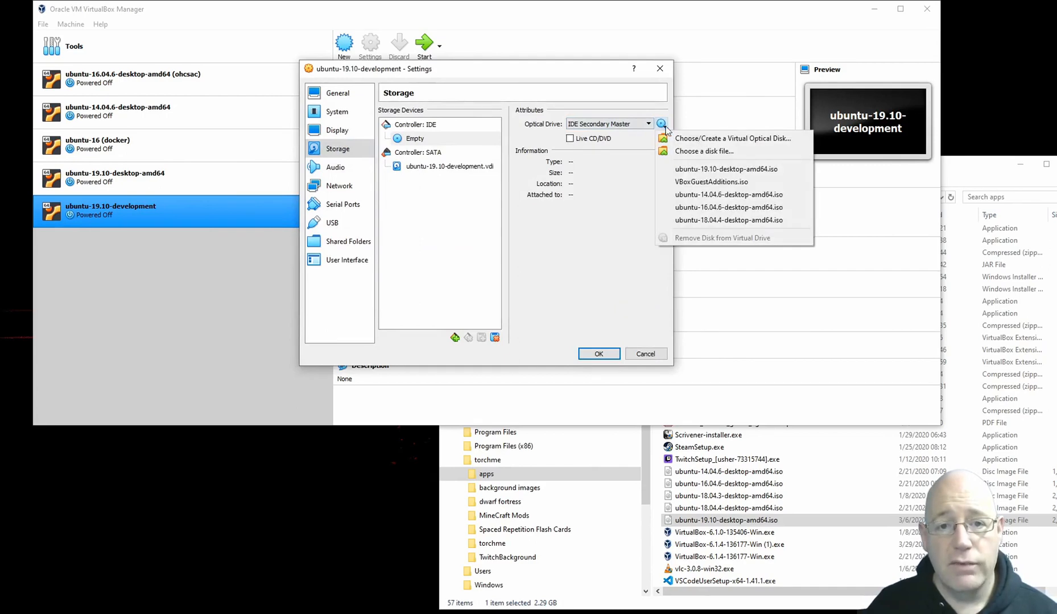
left_click(689, 151)
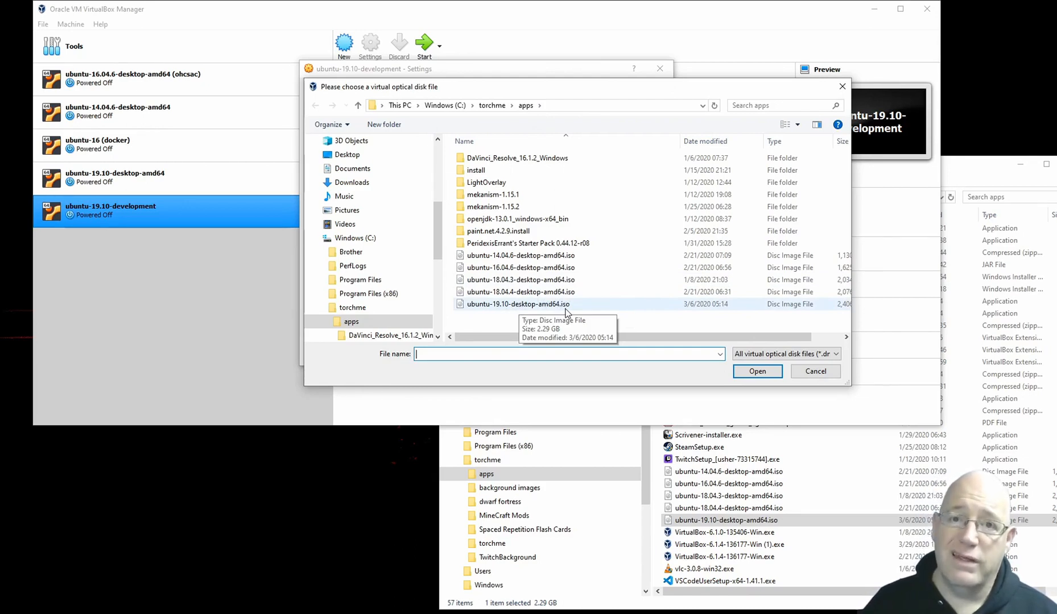
left_click(515, 307)
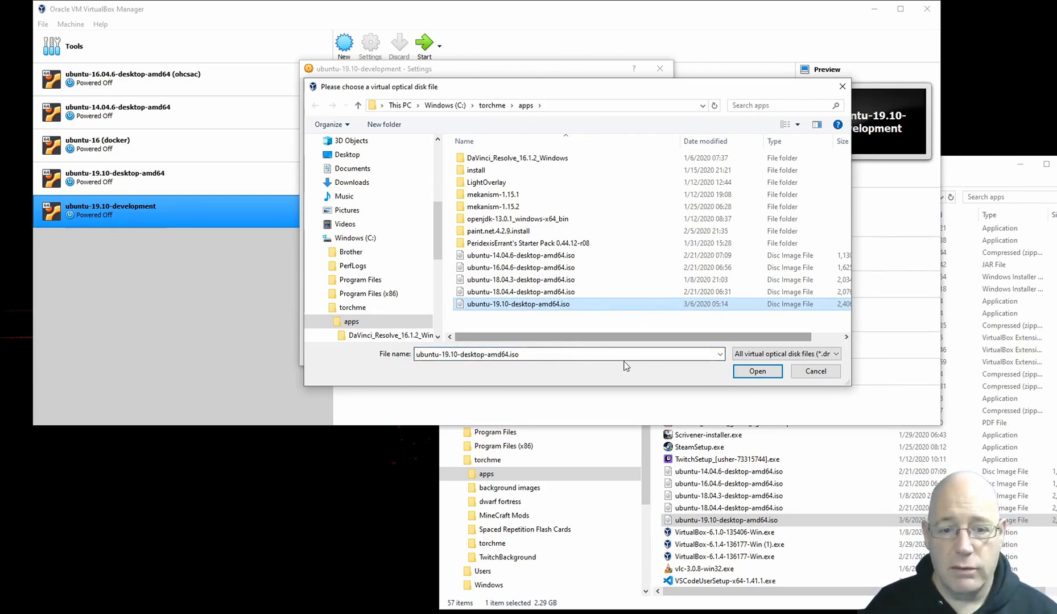
left_click(757, 371)
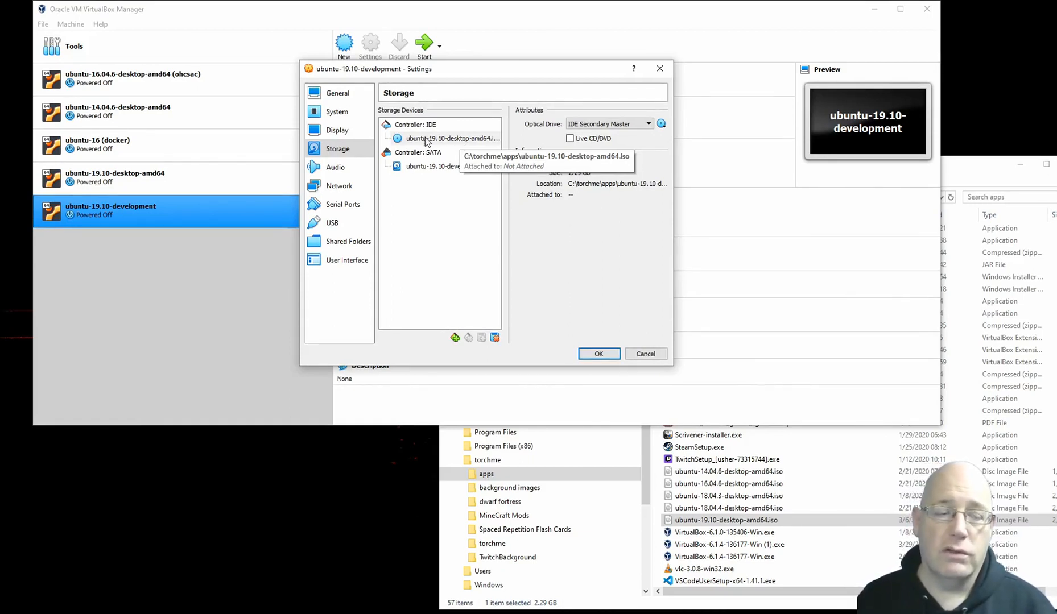
left_click(602, 354)
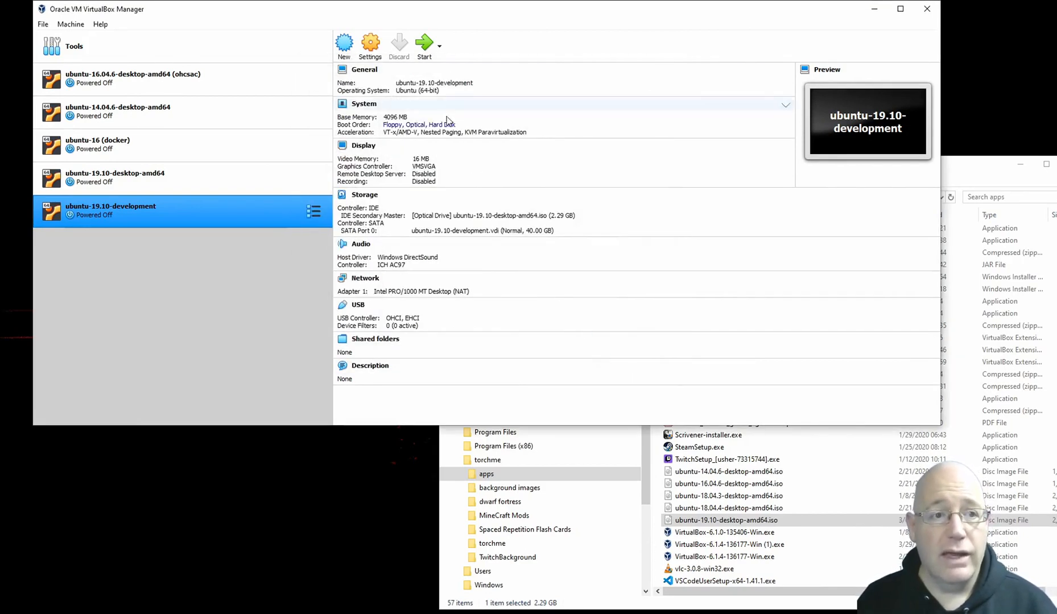
Step: Start the ubuntu-19.10-development machine and reposition its window over the manager while Ubuntu boots
left_click(424, 44)
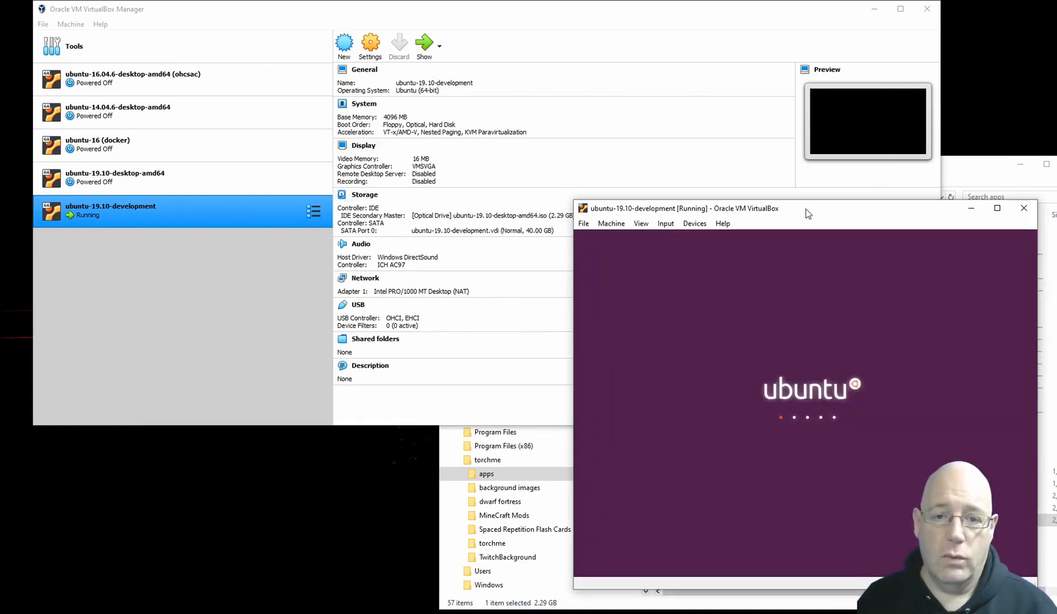
left_click_drag(805, 208, 678, 179)
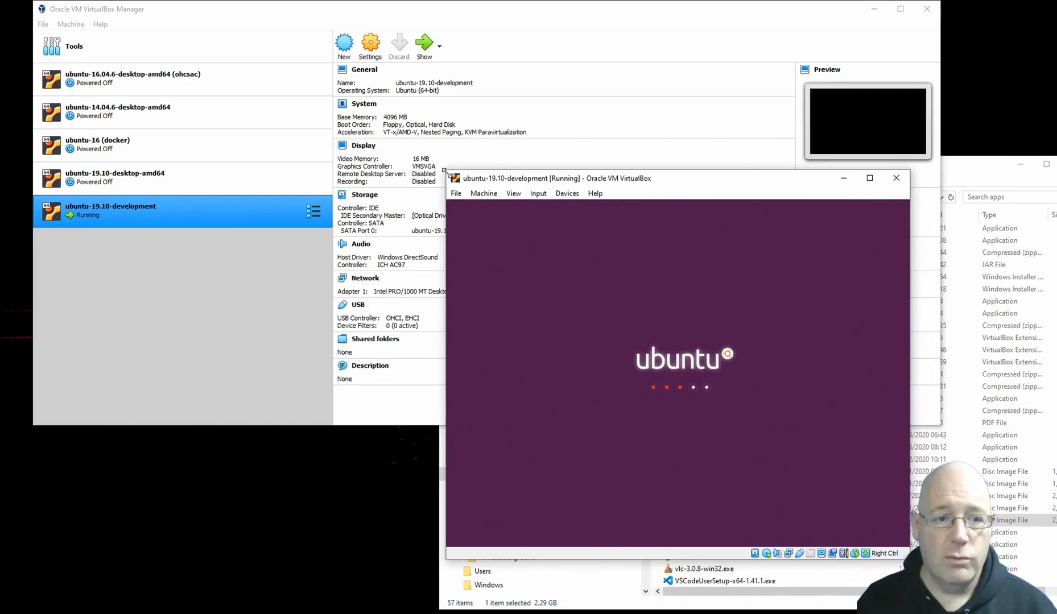
left_click_drag(447, 170, 388, 131)
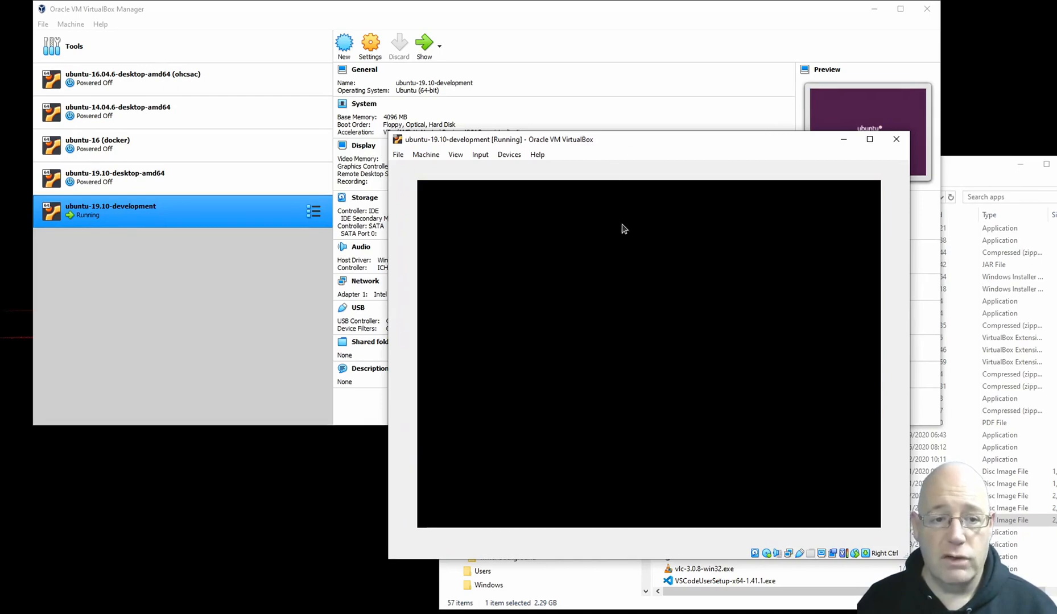
left_click(869, 139)
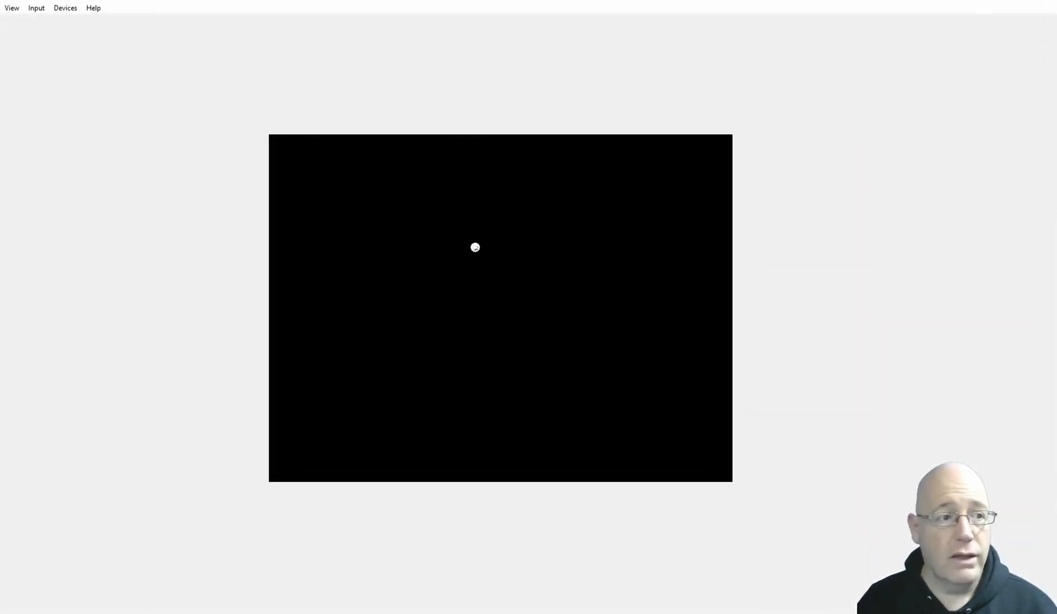
left_click(1013, 11)
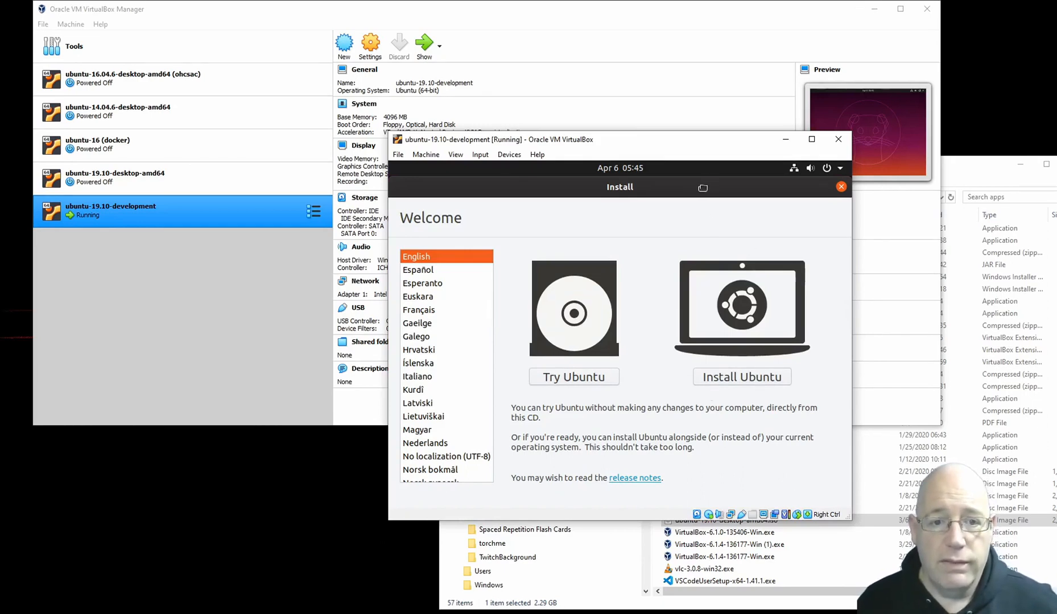
mouse_move(701, 191)
left_mouse_down()
mouse_move(667, 195)
mouse_move(724, 194)
mouse_move(707, 187)
left_mouse_up()
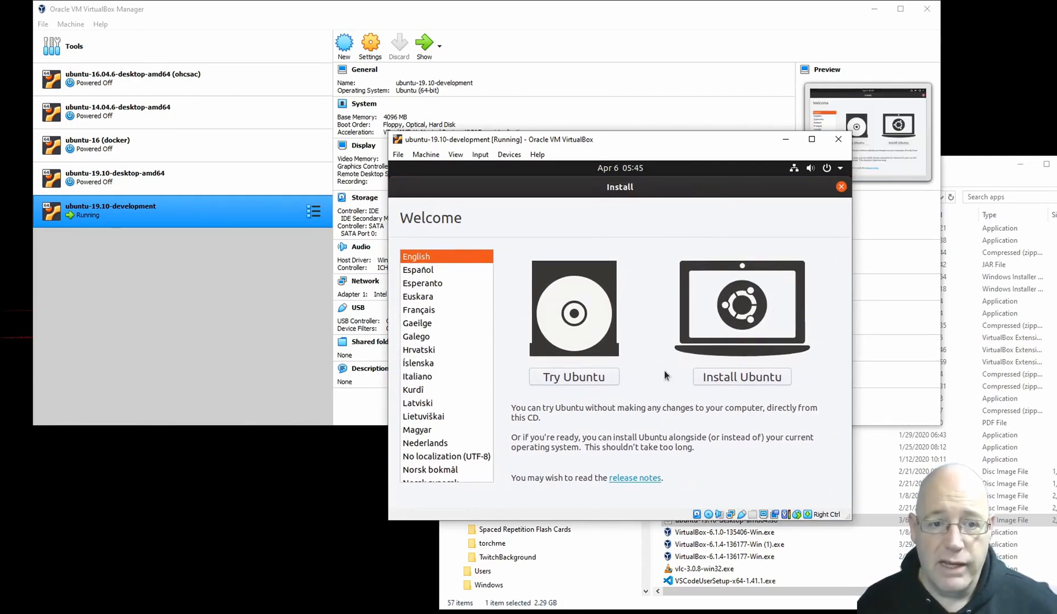
Step: Begin installing Ubuntu in English and choose the English (US) - English (Dvorak) keyboard layout
left_click(736, 381)
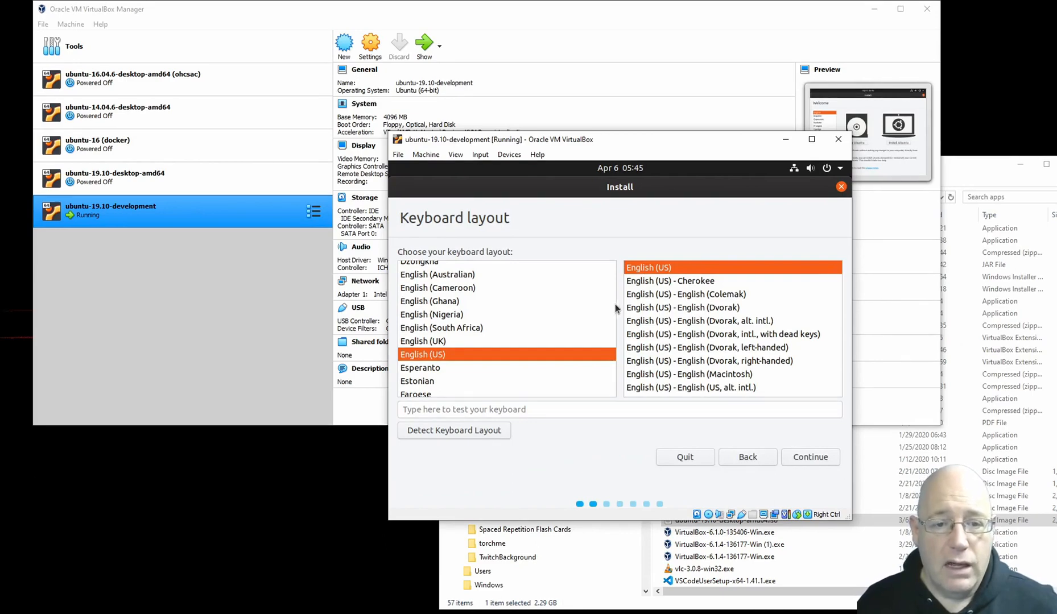
left_click(692, 309)
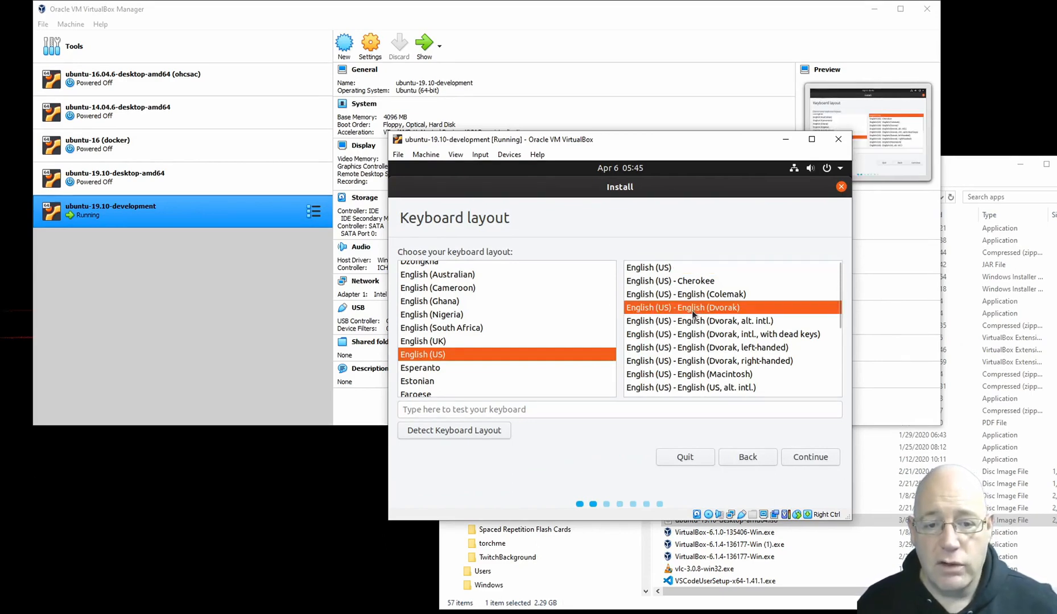
left_click(640, 273)
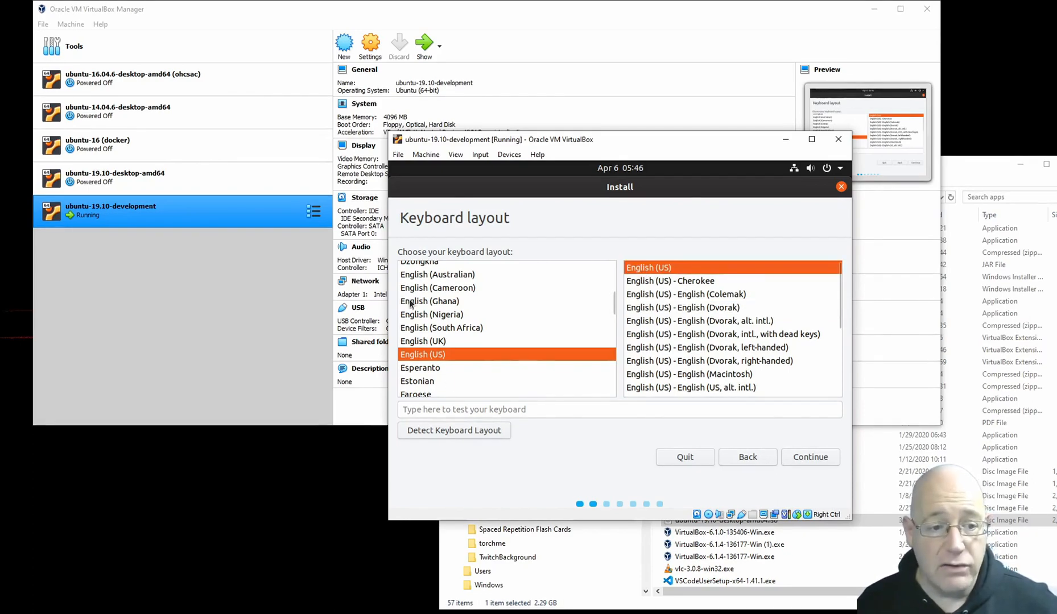
left_click(691, 312)
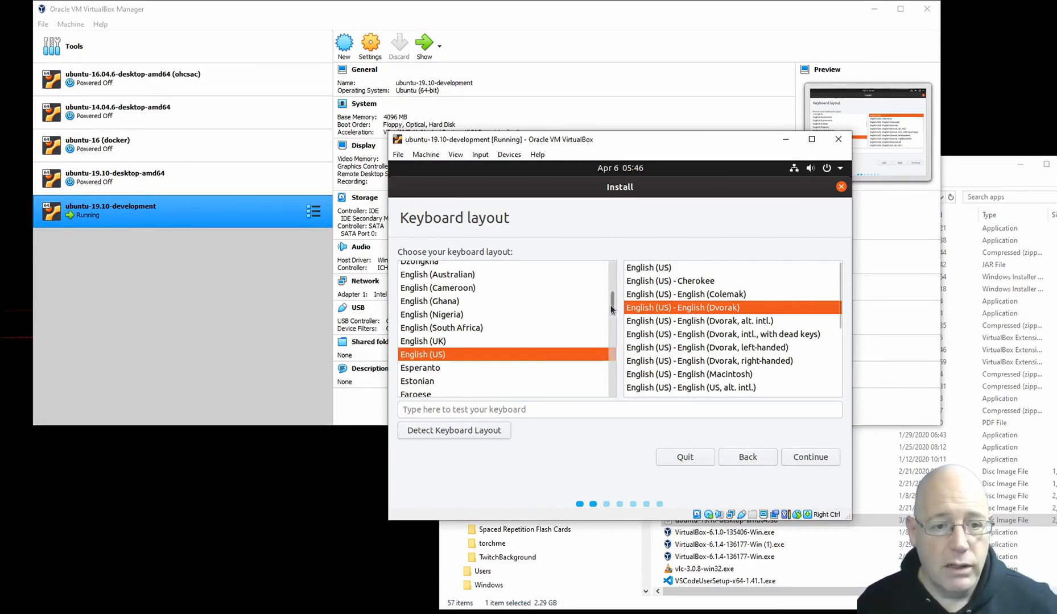
mouse_move(612, 310)
left_mouse_down()
mouse_move(614, 389)
mouse_move(612, 278)
mouse_move(616, 309)
left_mouse_up()
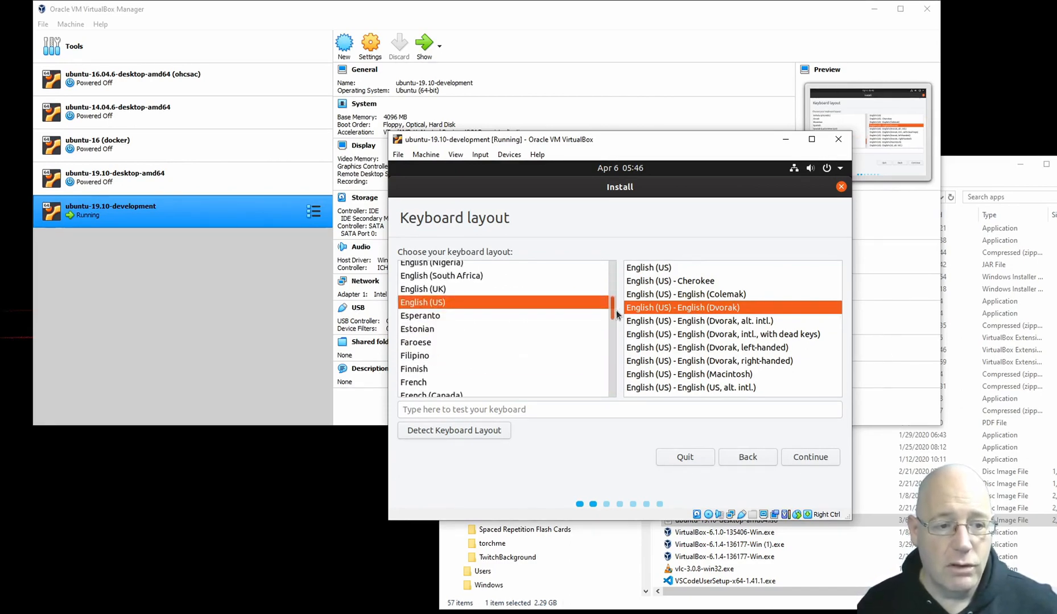
Step: Test the chosen keyboard layout with the text "this is a test" and continue the installation
left_click(542, 411)
type("thi")
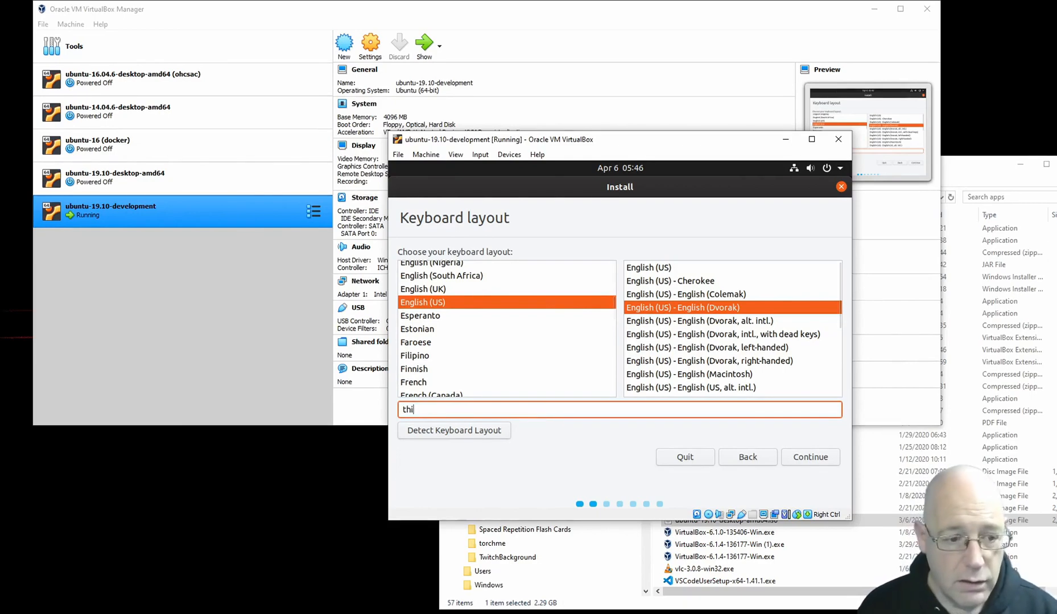
type("s is a test")
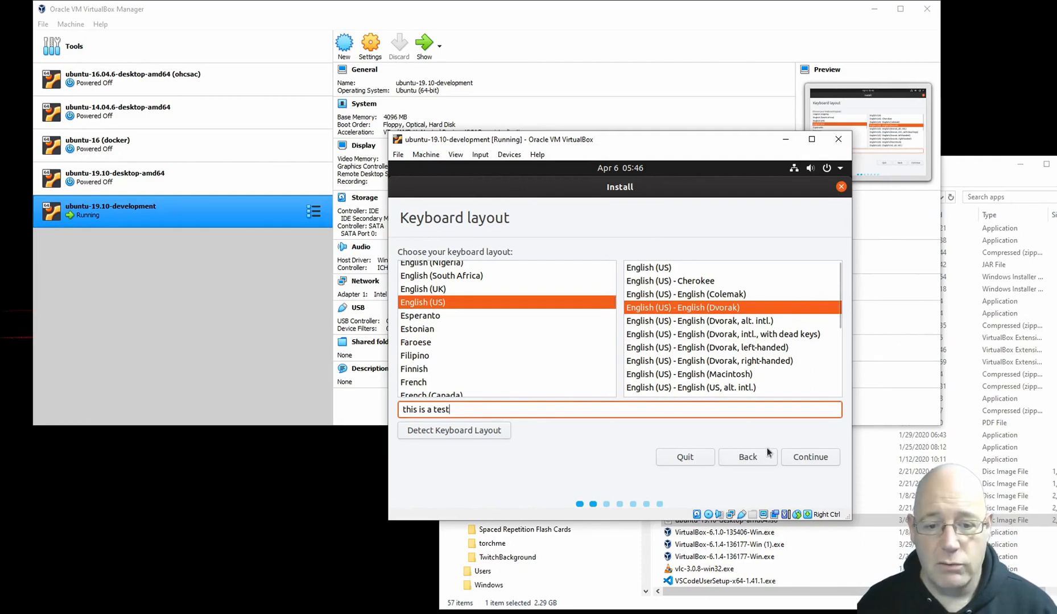
left_click(812, 458)
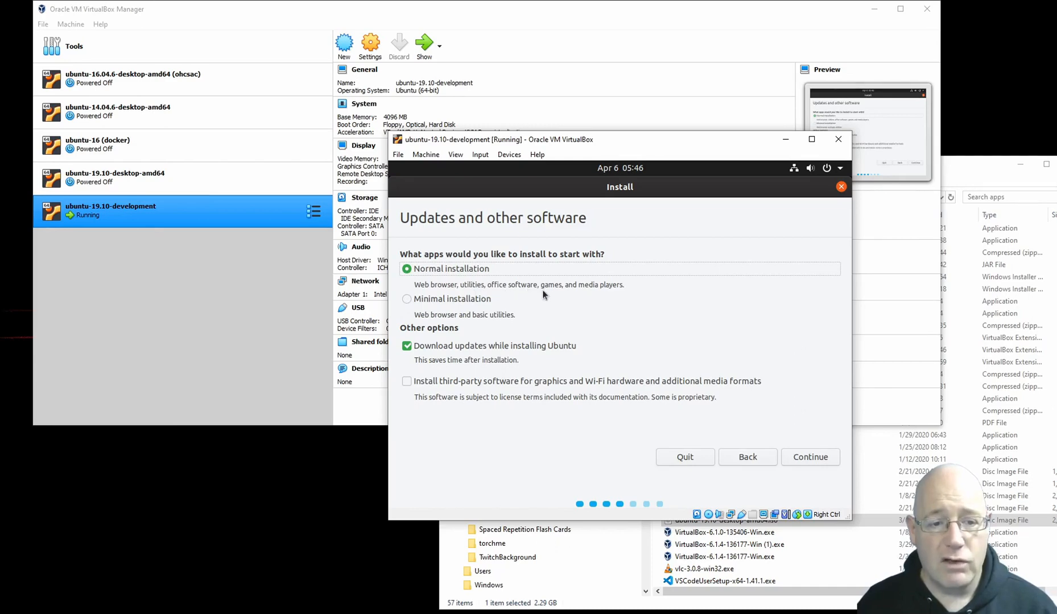
Step: Choose the minimal installation and install Ubuntu with the erase disk option, agreeing to write the changes to disk
left_click(408, 300)
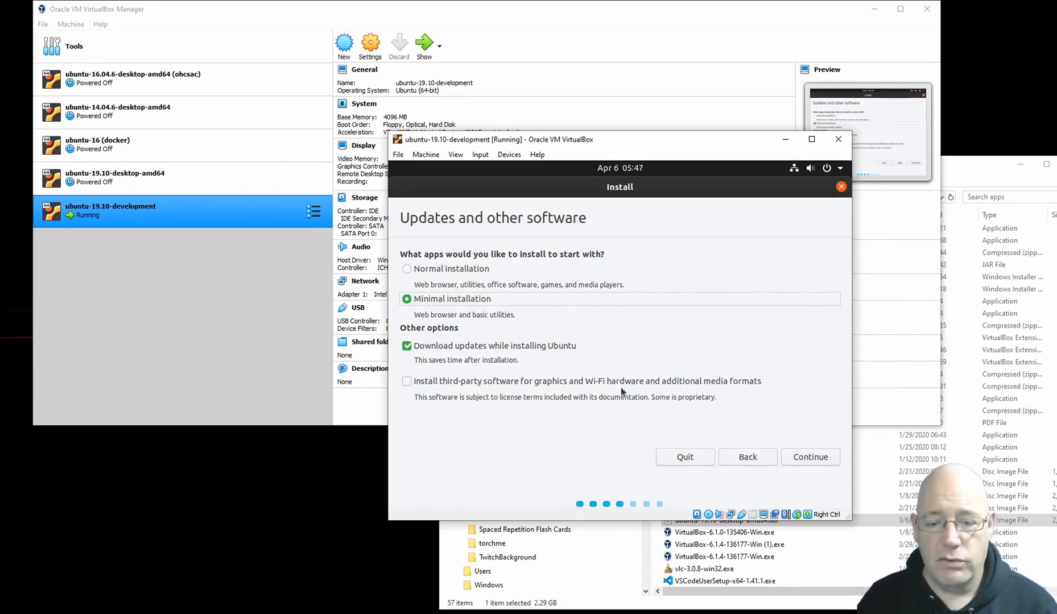
left_click(808, 458)
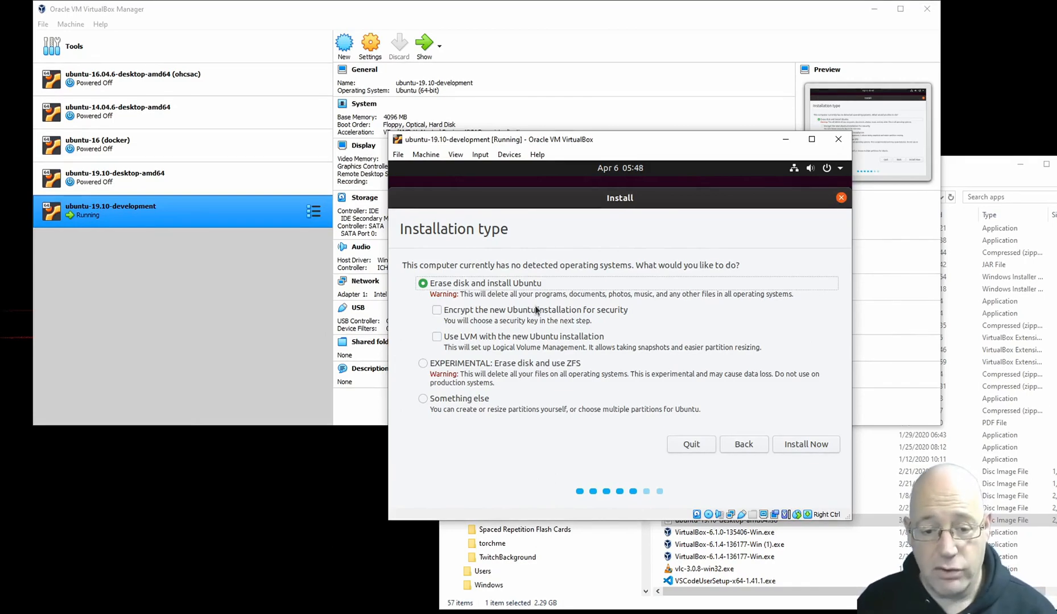
left_click(804, 445)
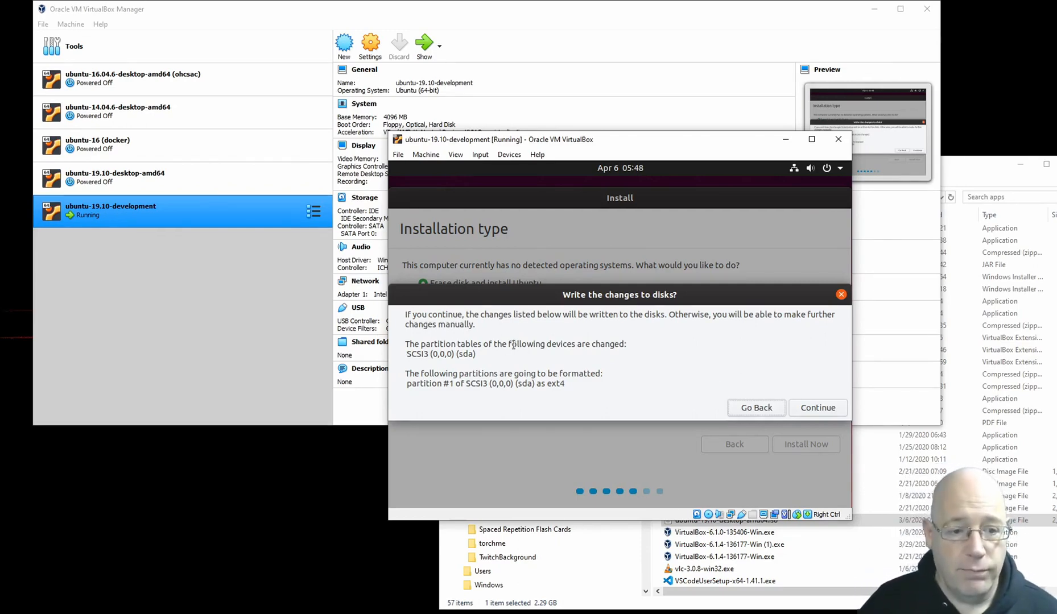
left_click(807, 407)
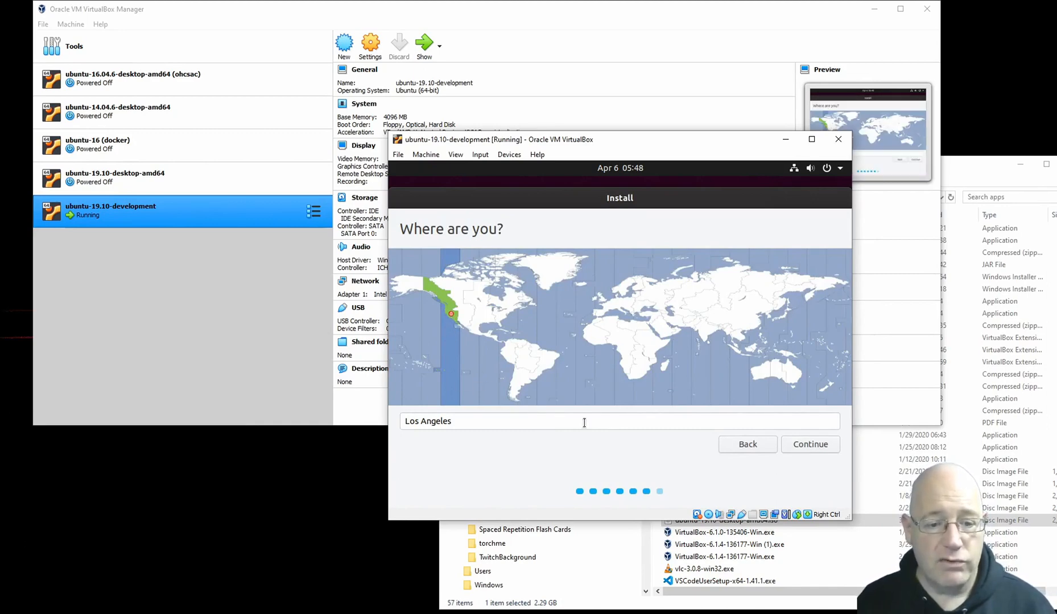
Step: Accept Los Angeles as the location and fill in the user's name for the new account
left_click(809, 446)
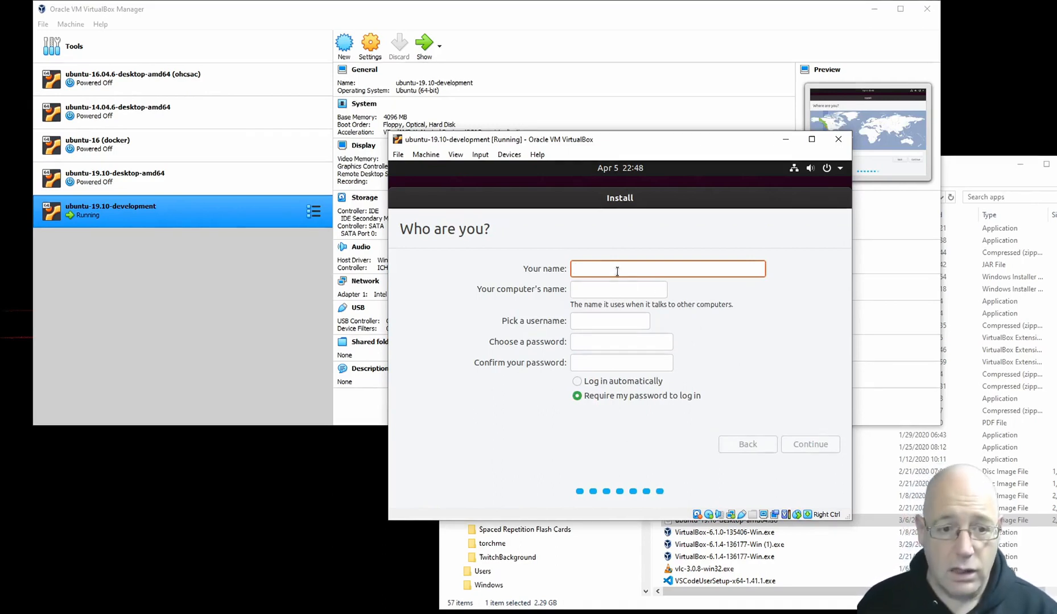
type("mapispm")
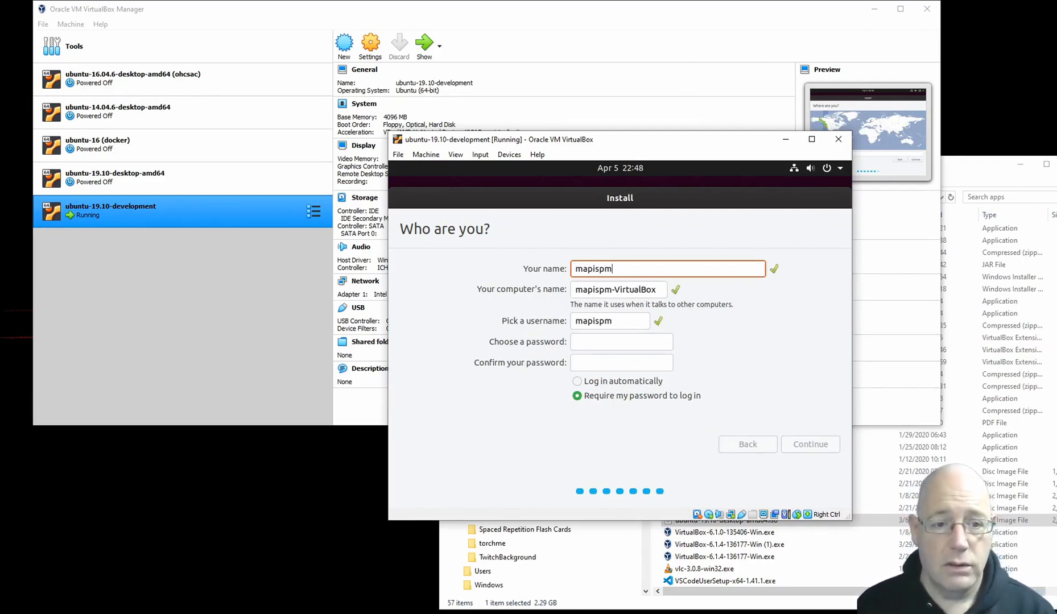
key("BackSpace")
key("BackSpace")
key("BackSpace")
key("BackSpace")
key("BackSpace")
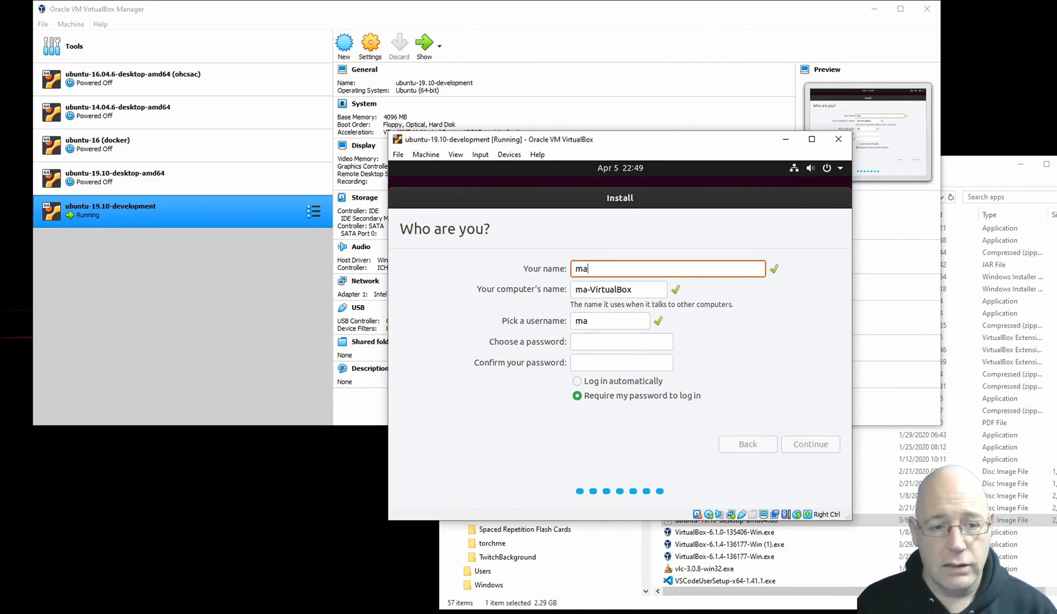
type("lcolm")
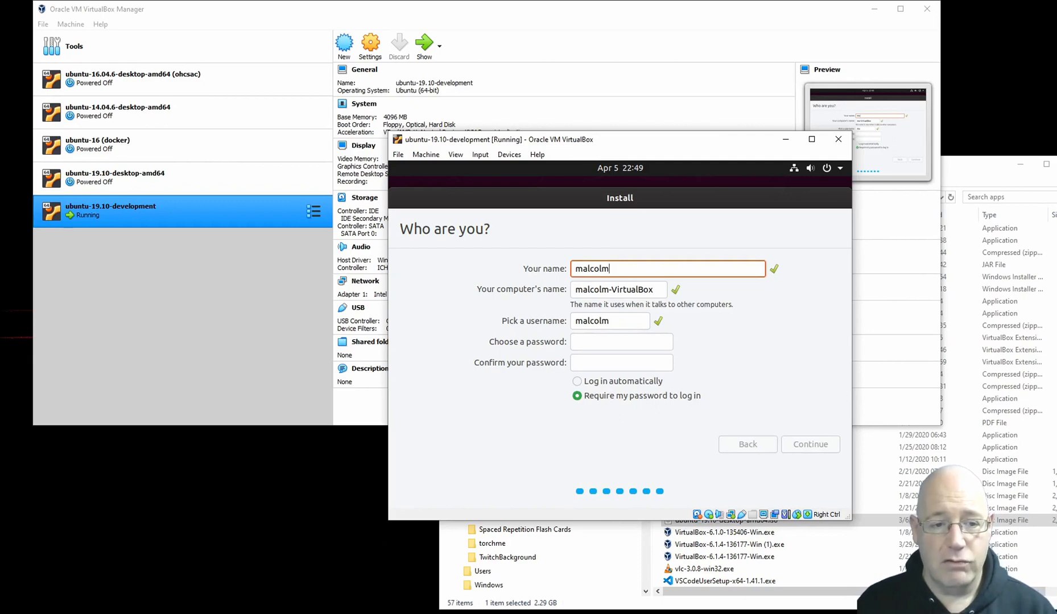
Step: Replace the VirtualBox suffix in the computer's name with dev
key("Tab")
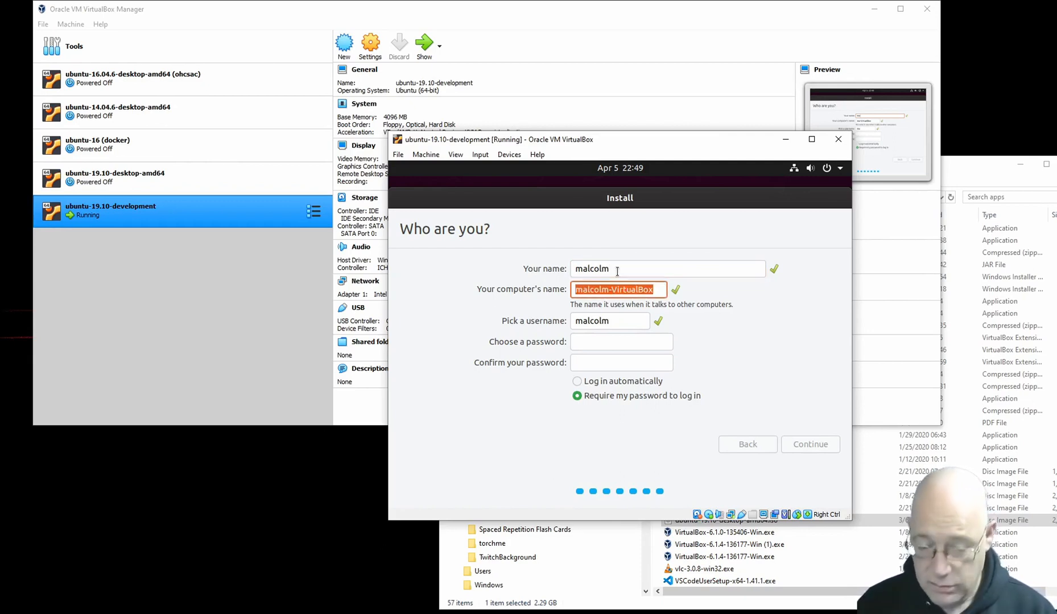
key("End")
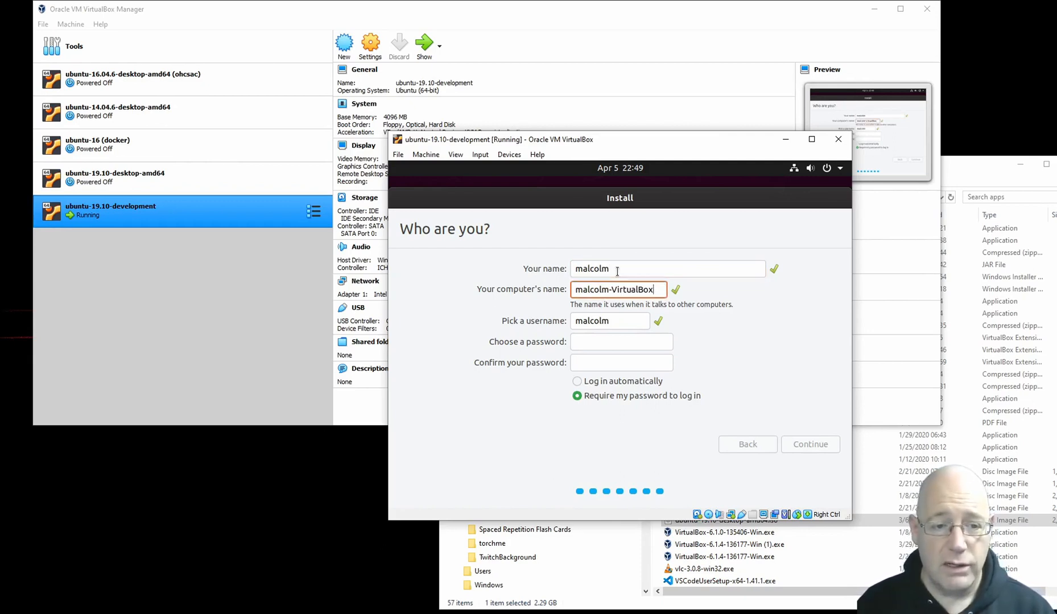
key("ctrl+shift+Left")
key("BackSpace")
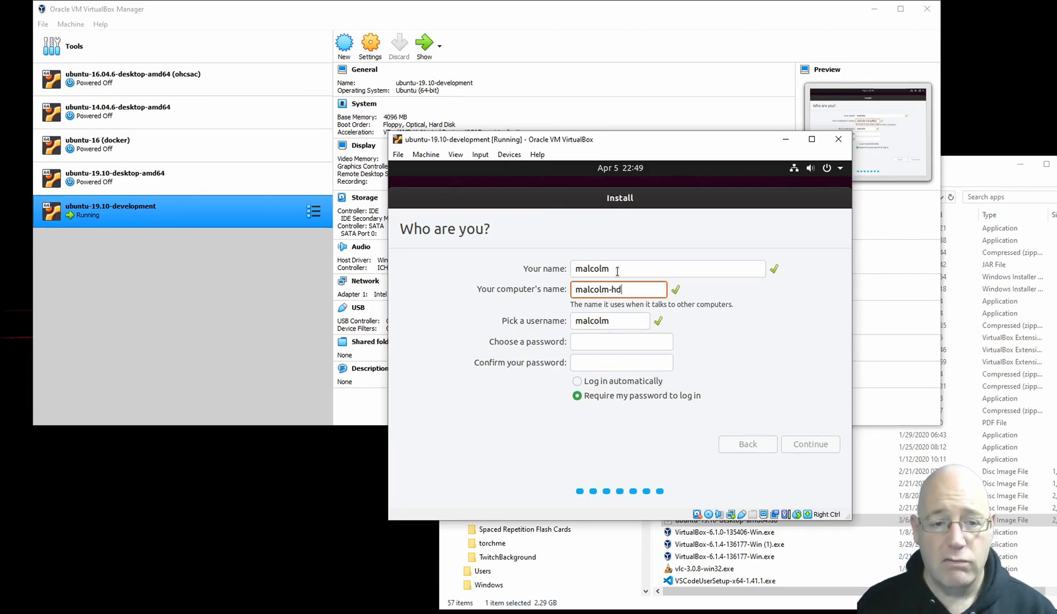
type("h")
key("BackSpace")
type("dev")
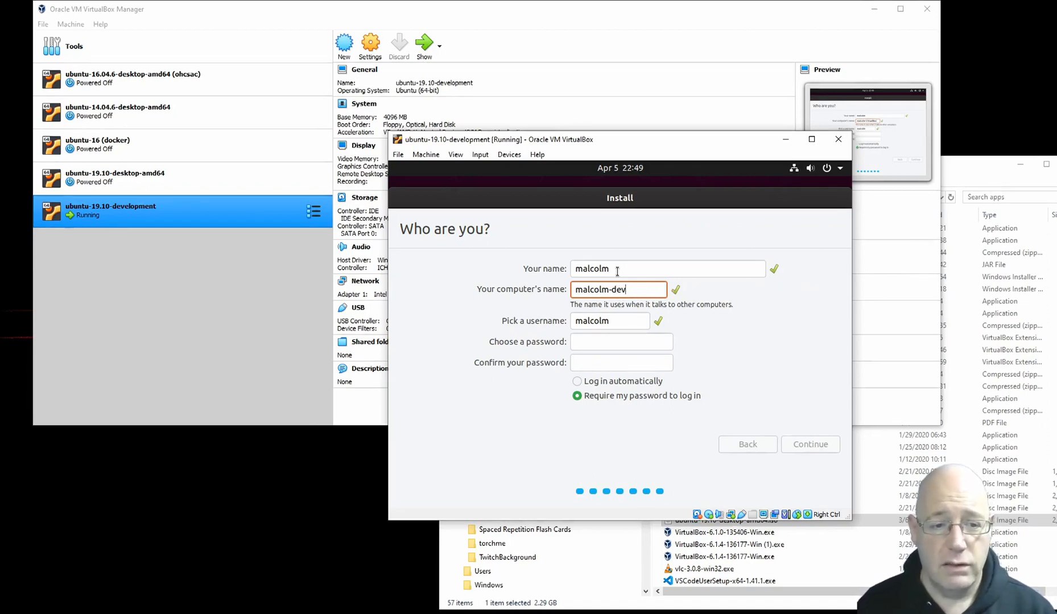
Step: Keep the suggested username, enter and confirm the account password, and continue the installation
key("Tab")
key("Tab")
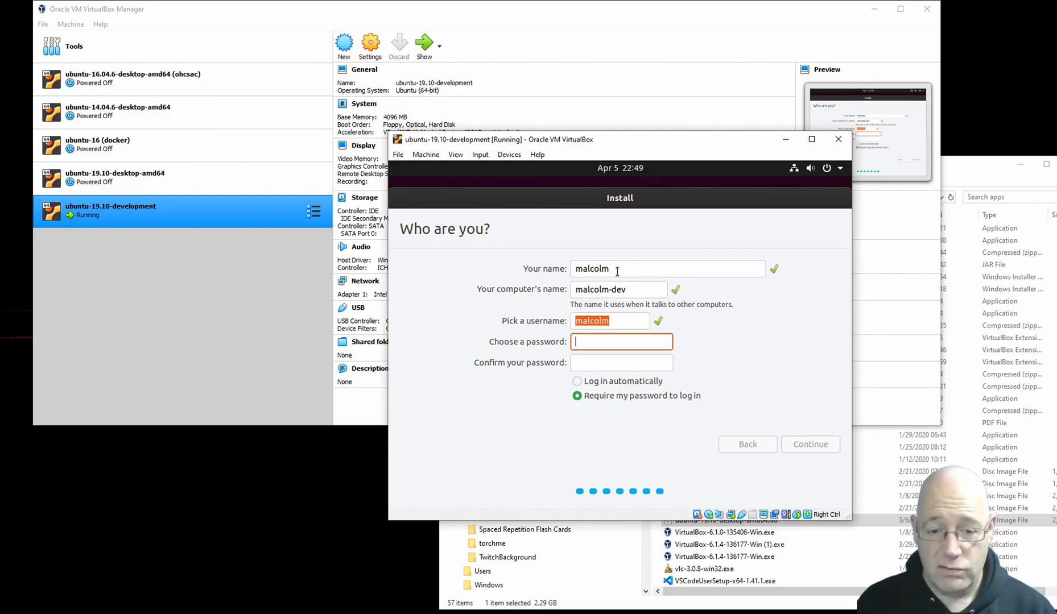
type("•••••••")
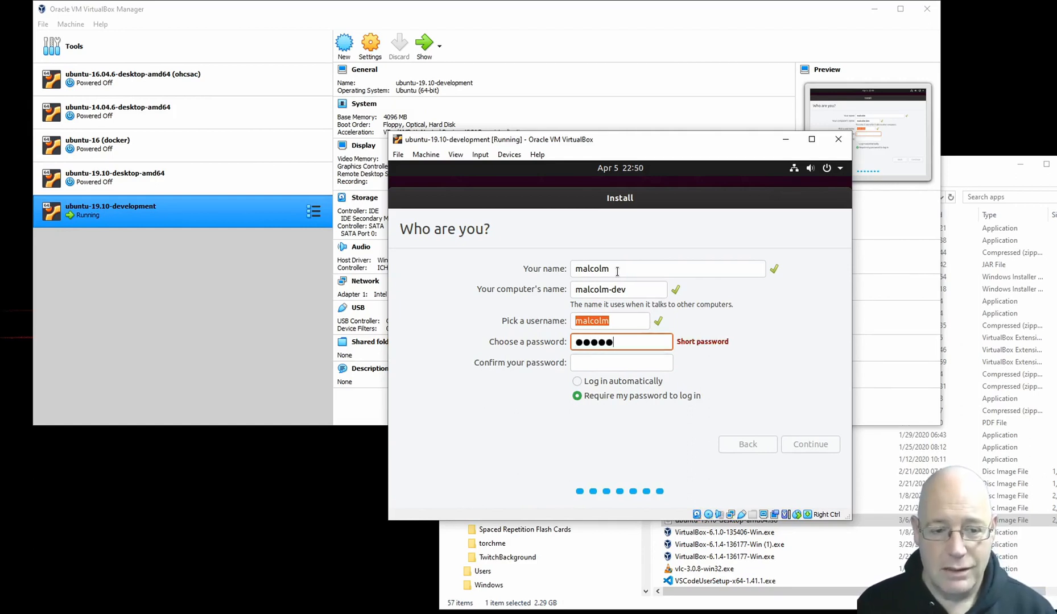
type("•")
key("Tab")
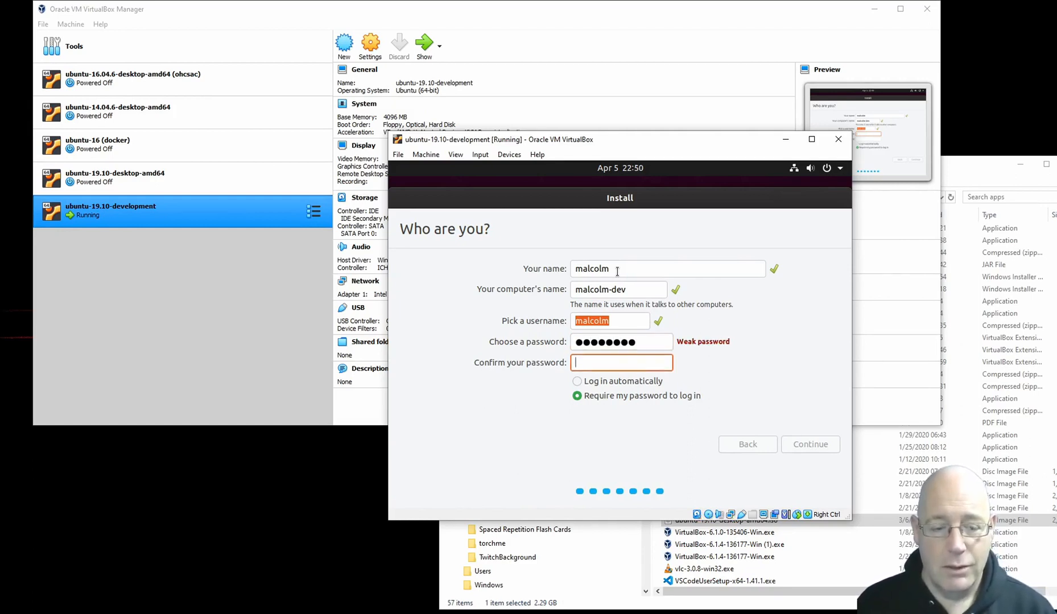
type("••••••••")
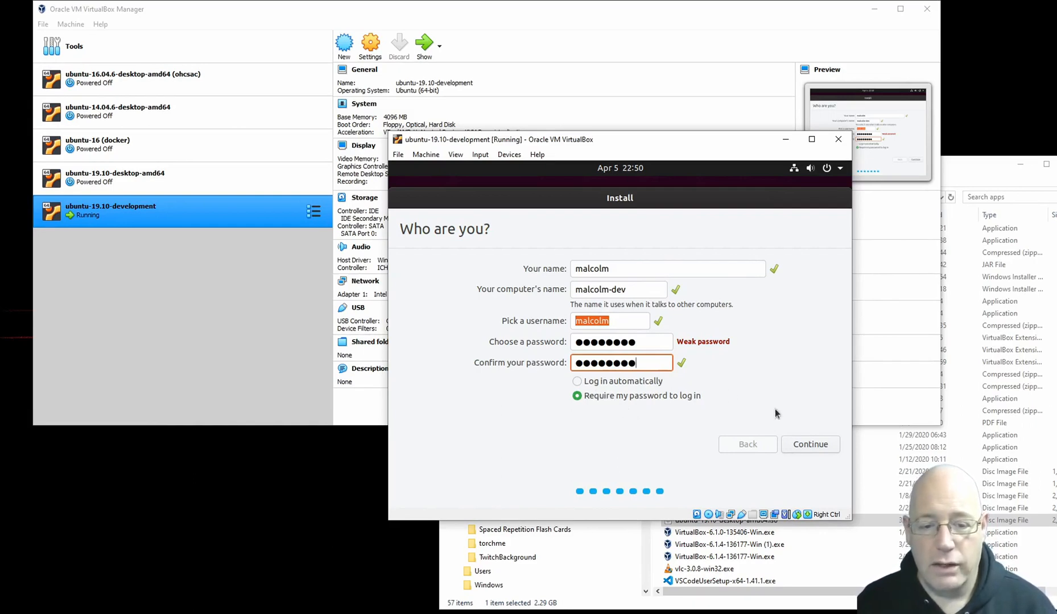
left_click(808, 443)
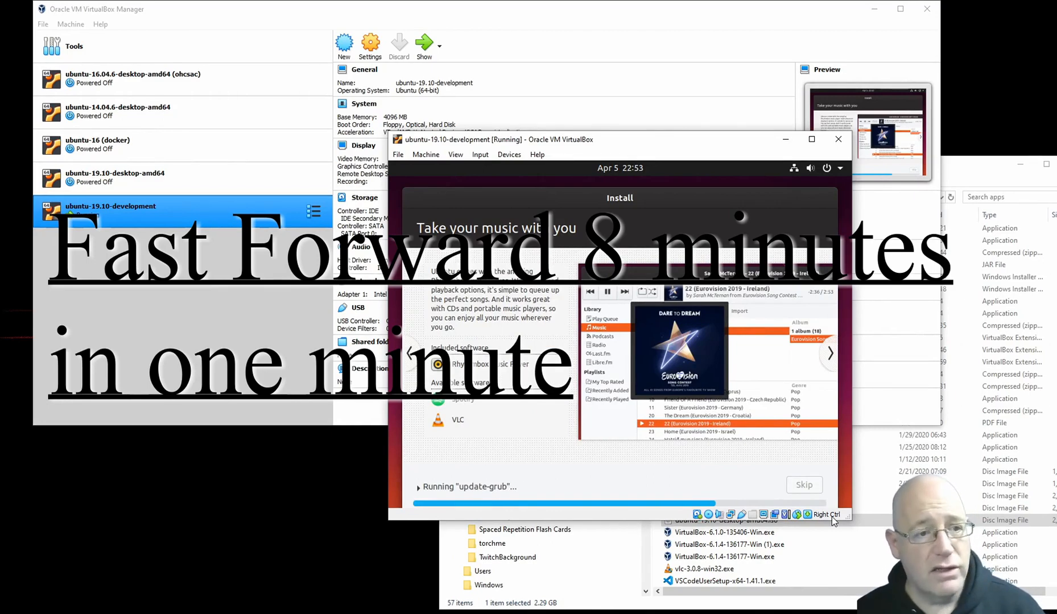
Step: Set both Shared Clipboard and Drag'n'Drop to Bidirectional for the ubuntu-19.10-development machine
left_click(371, 46)
left_click(426, 112)
left_click(465, 147)
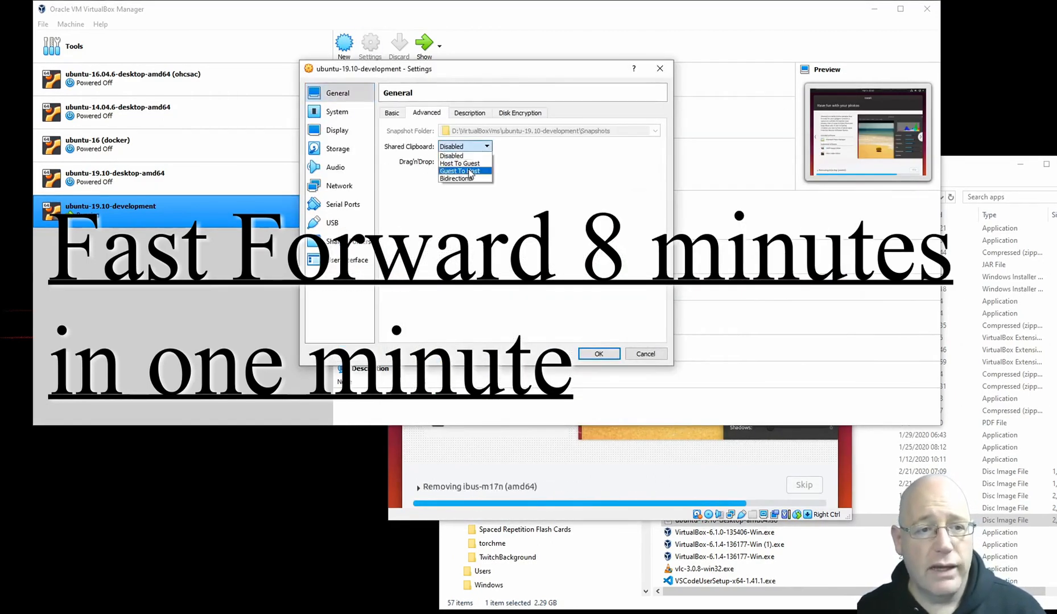
left_click(459, 179)
left_click(464, 161)
left_click(460, 194)
left_click(598, 354)
Step: Expand the installer's progress details and rearrange the virtual machine and manager windows
left_click(571, 485)
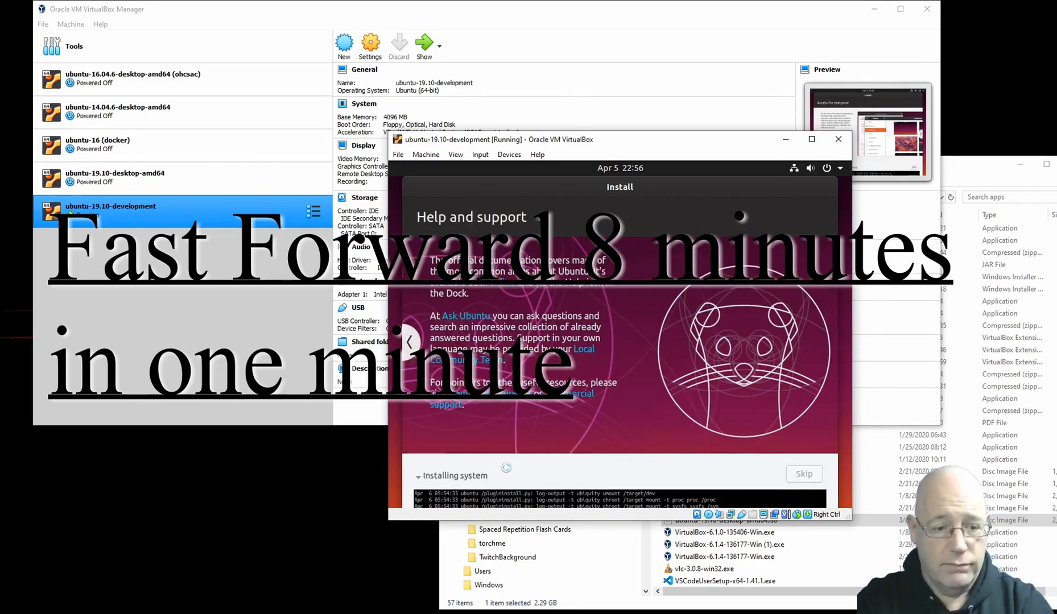
left_click_drag(711, 139, 811, 188)
left_click_drag(715, 13, 671, 14)
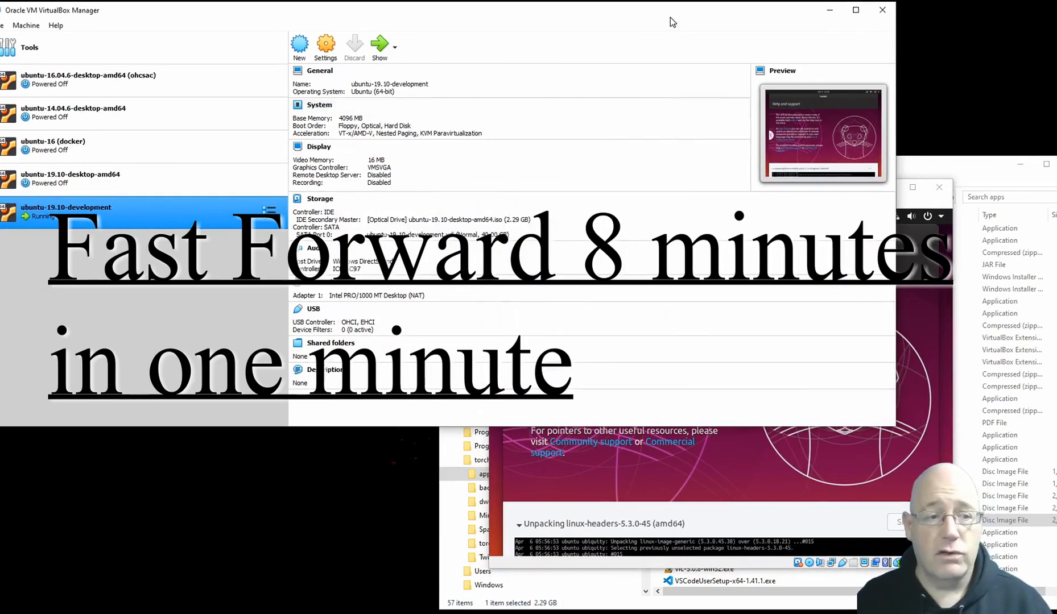
Step: Look through the listed machines and check the processor settings of ubuntu-19.10-development while the installation runs
left_click(90, 179)
left_click(89, 89)
left_click(90, 212)
left_click(916, 206)
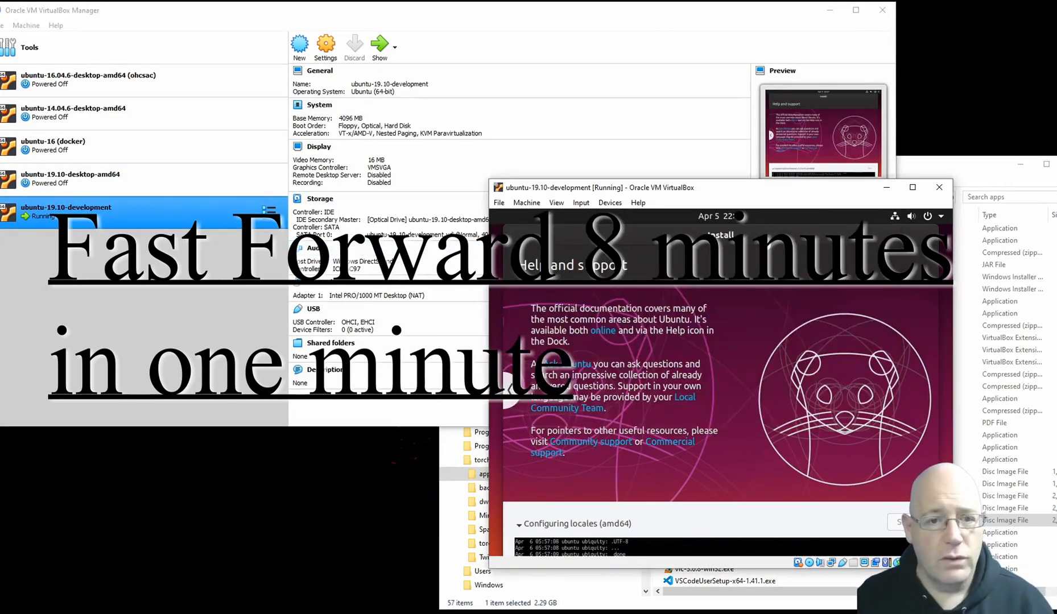
left_click(325, 46)
left_click(292, 113)
left_click(403, 114)
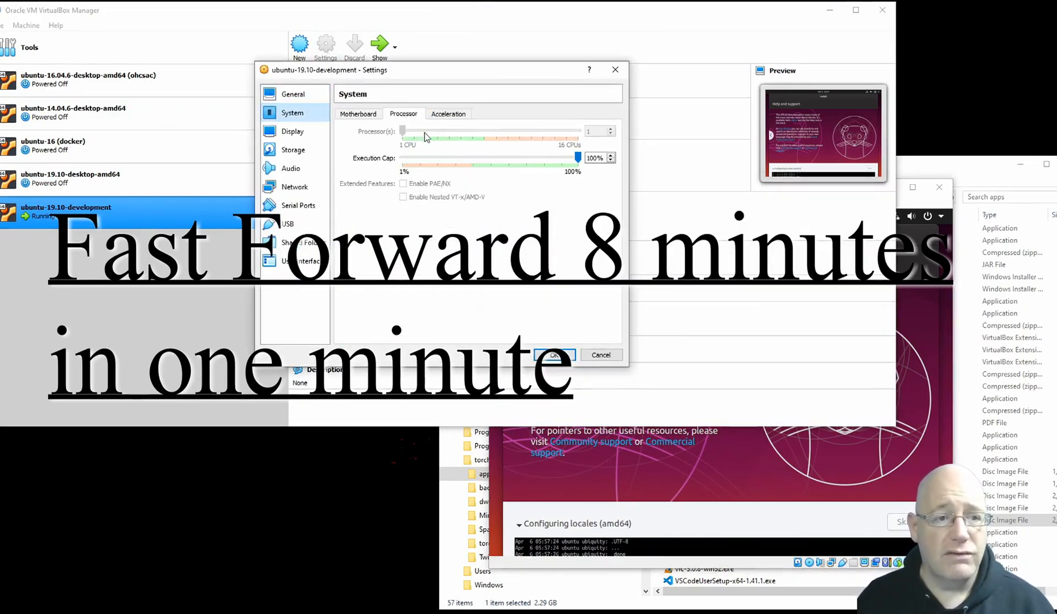
left_click(552, 357)
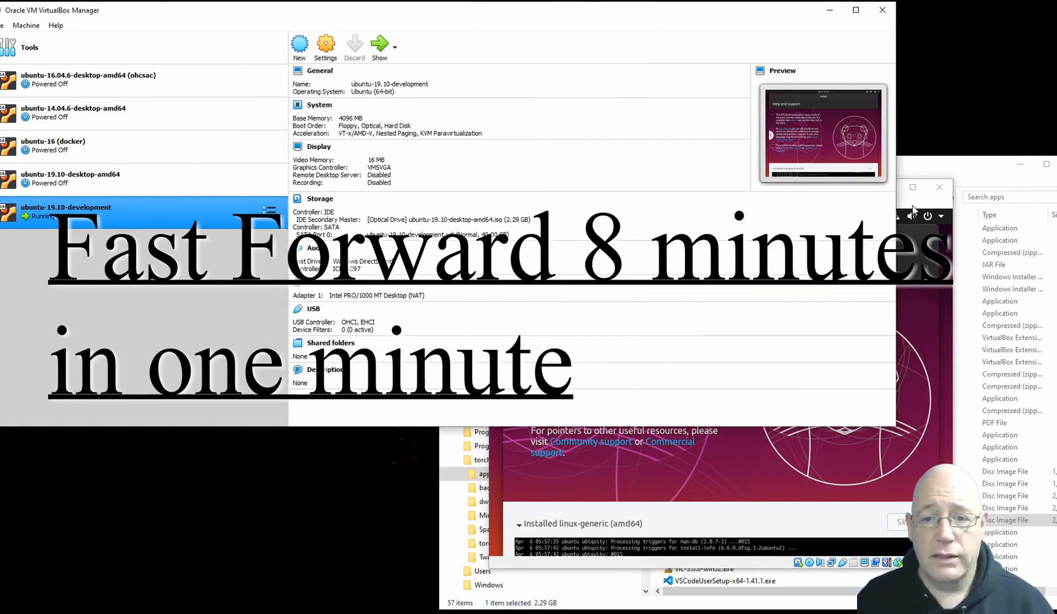
left_click(768, 189)
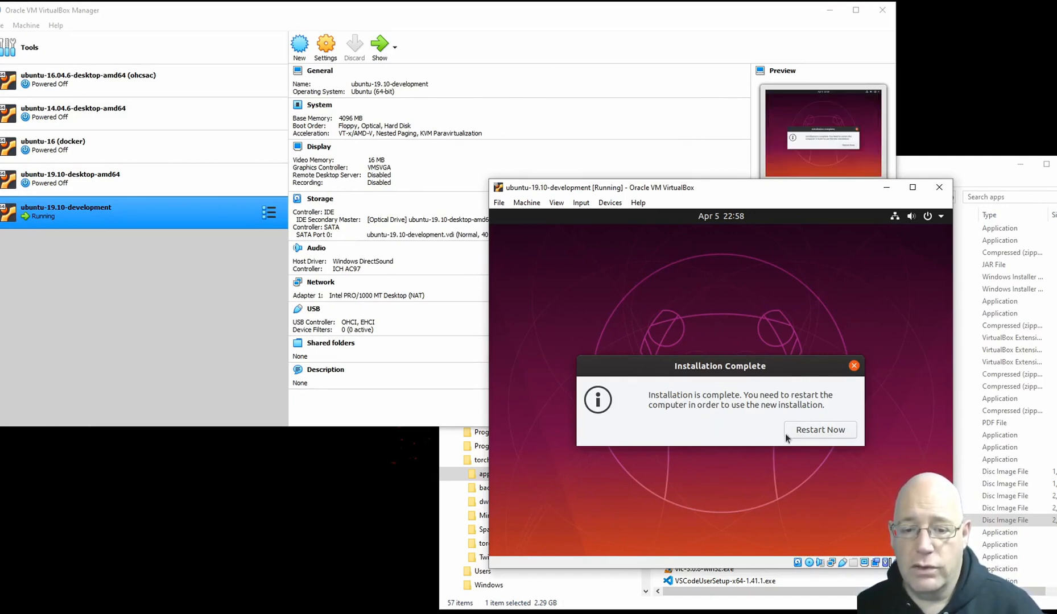
Step: Restart into the new Ubuntu installation, acknowledging the installation medium removal, and enlarge the machine's window
left_click(818, 434)
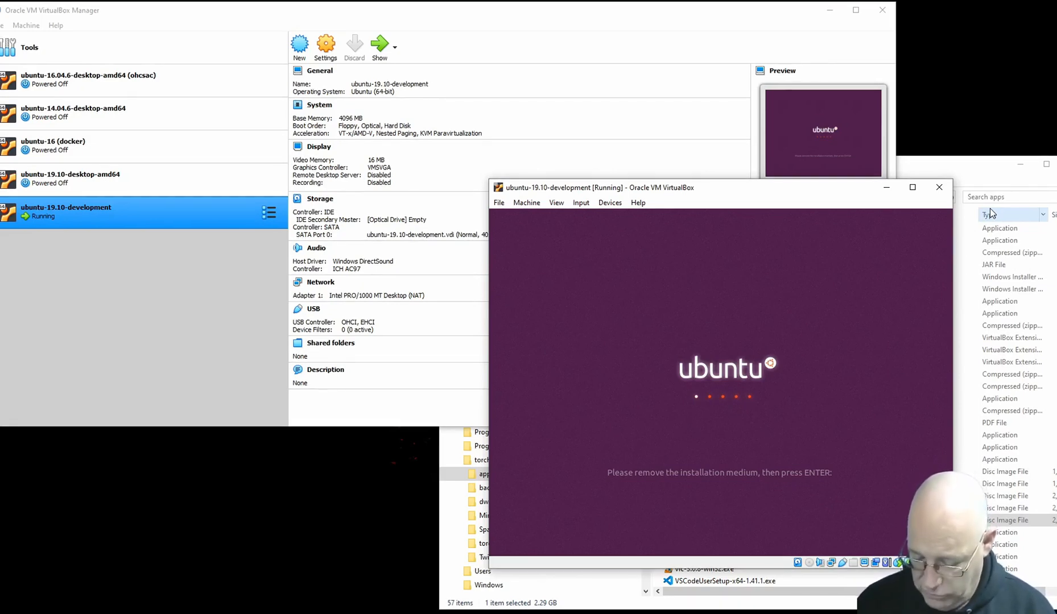
key("Return")
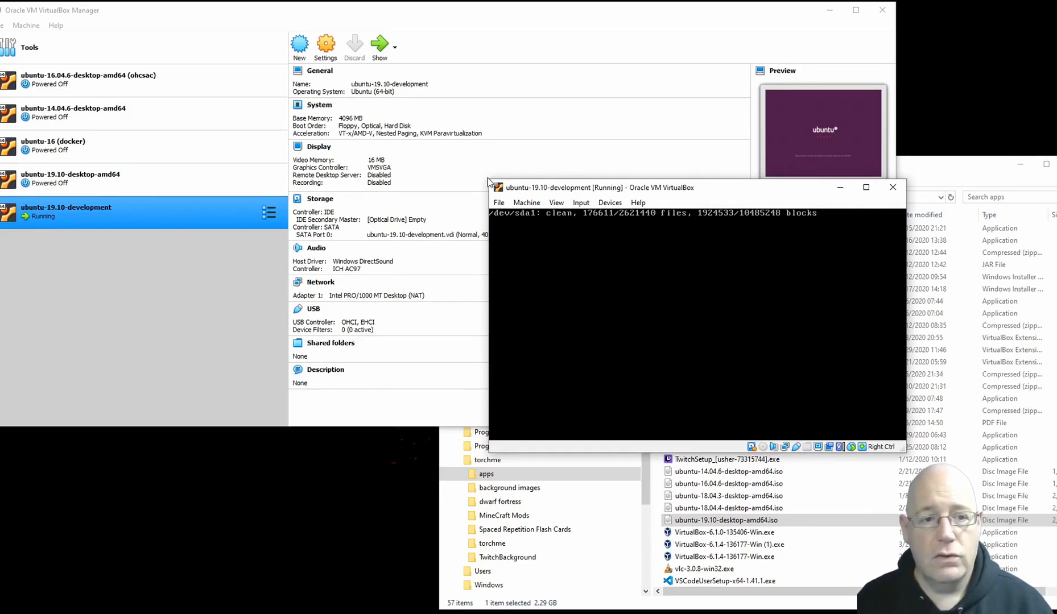
left_click_drag(491, 175, 398, 132)
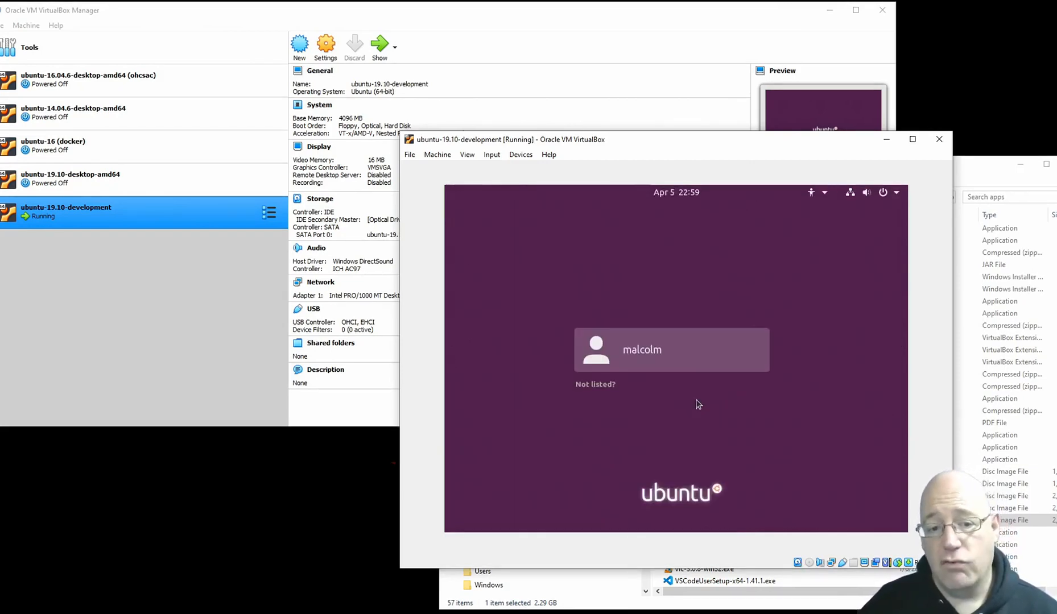
Step: Log in to the new Ubuntu user account with the account password
left_click(645, 350)
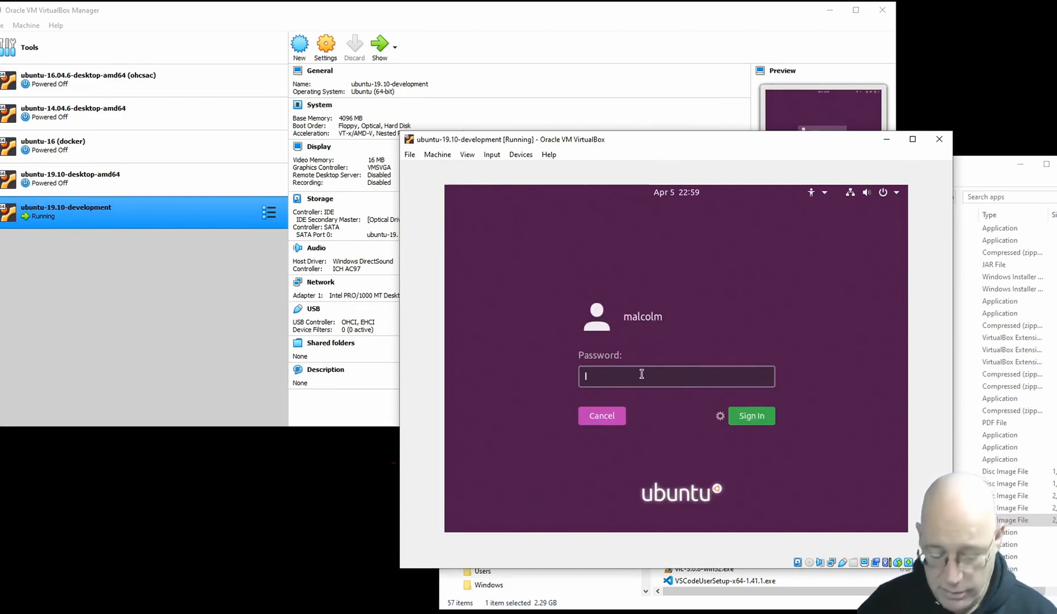
type("****")
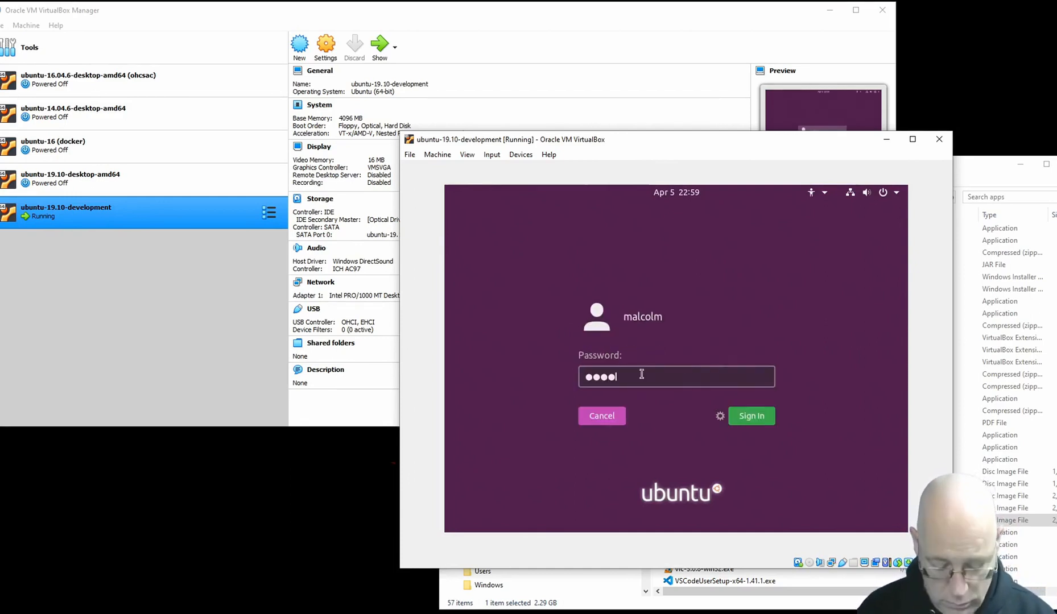
key("BackSpace")
key("BackSpace")
key("BackSpace")
key("BackSpace")
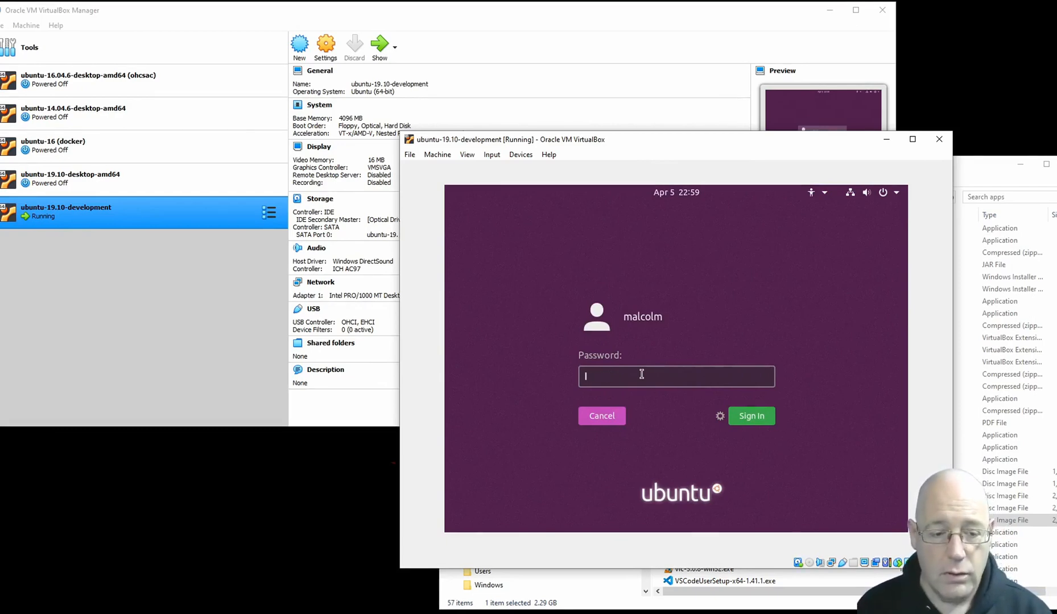
type("********")
key("Return")
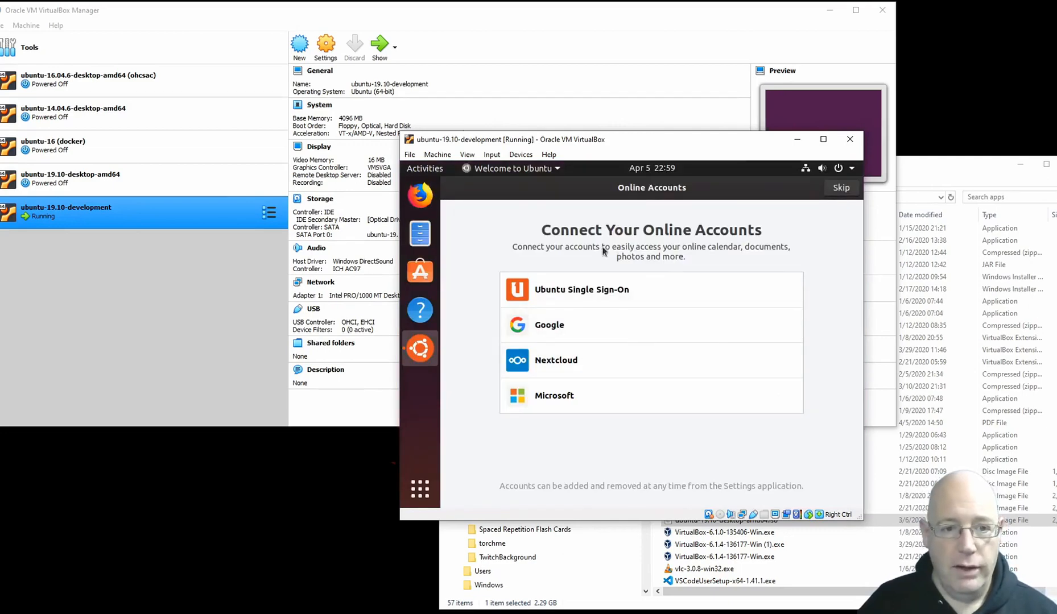
Step: Complete the Ubuntu welcome setup without online accounts, system info reporting or location services
left_click(839, 188)
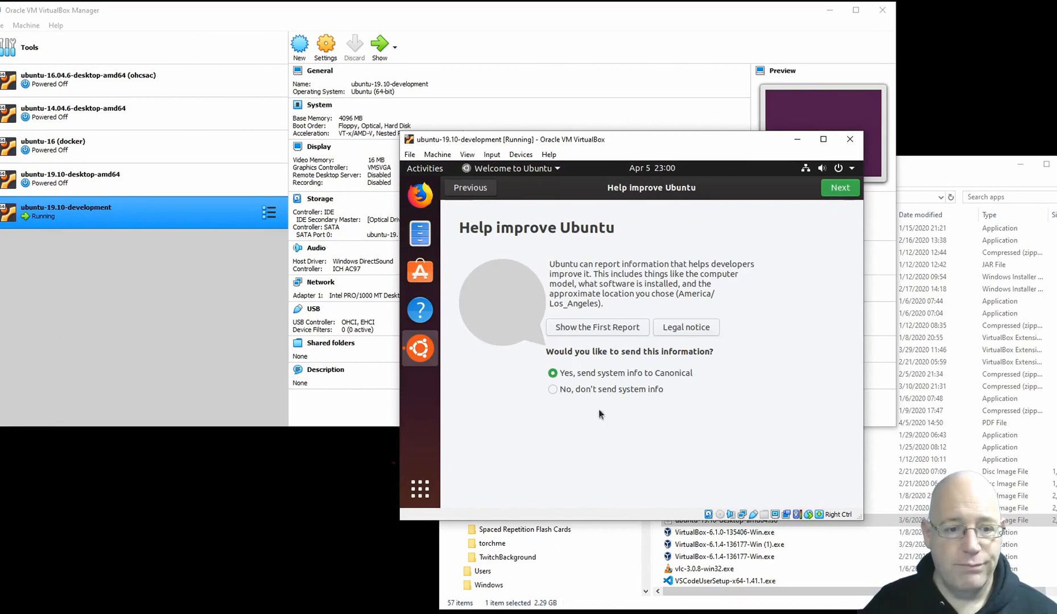
left_click(552, 390)
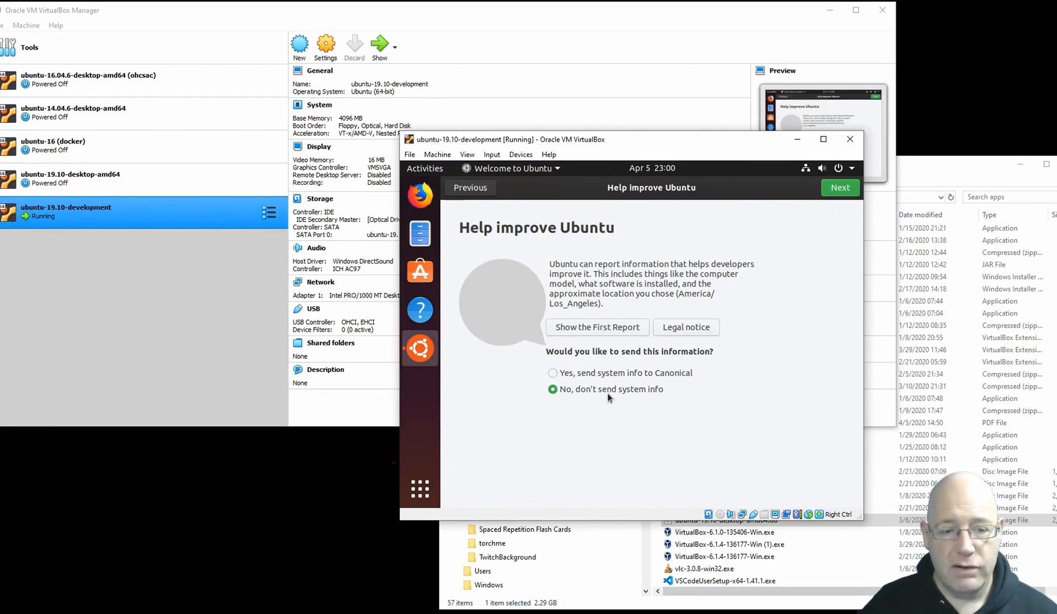
left_click(839, 189)
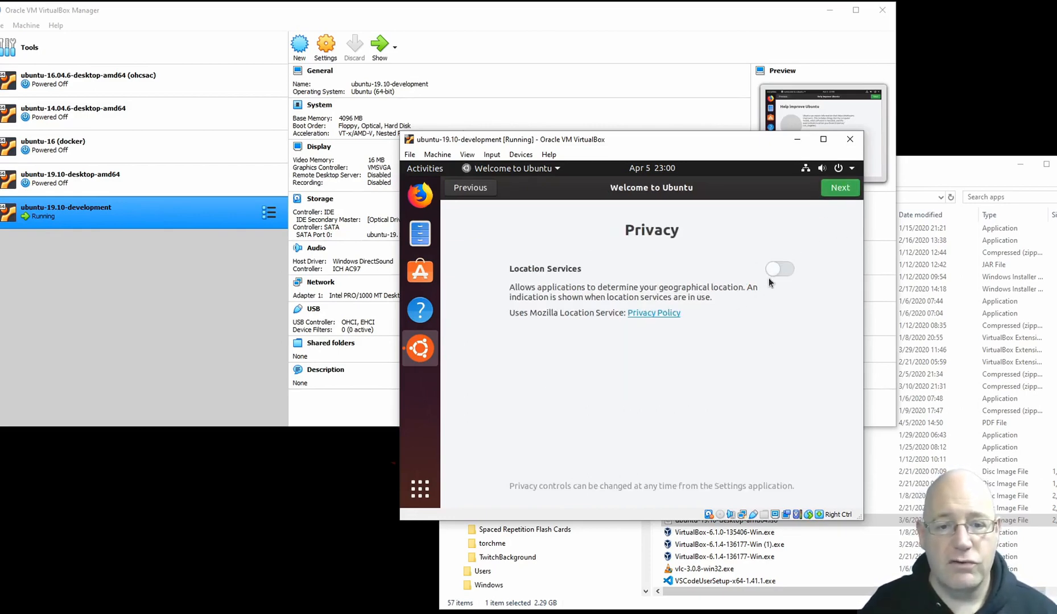
left_click(840, 192)
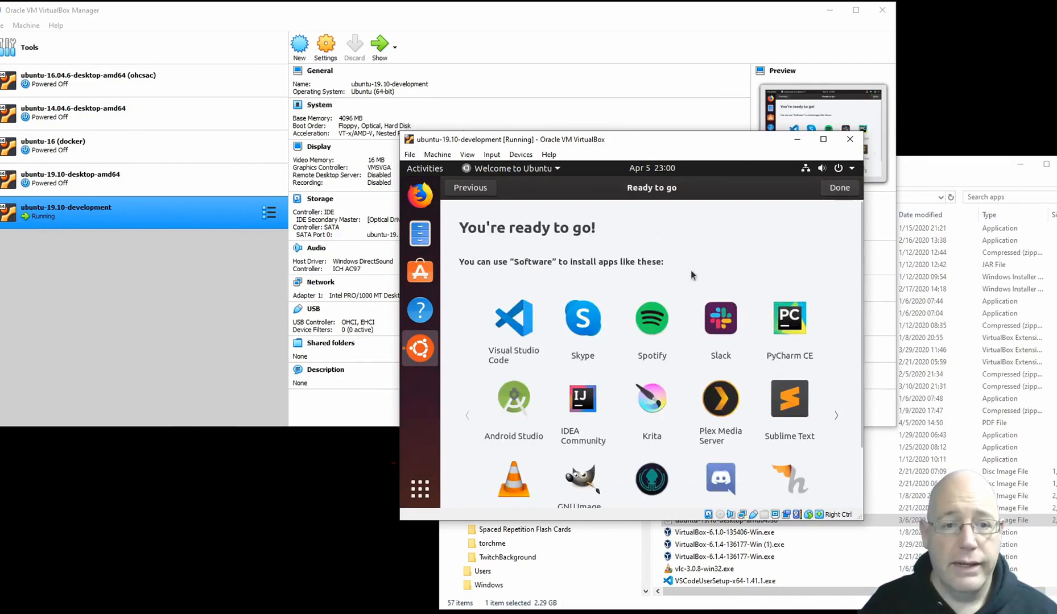
left_click(830, 192)
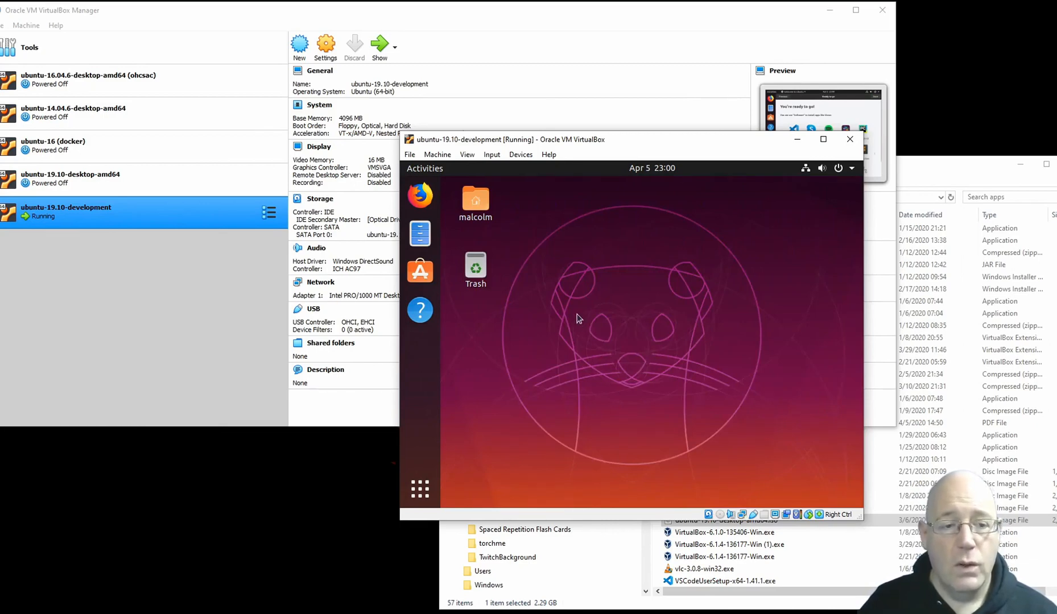
Step: Enlarge the machine's window and insert the Guest Additions CD image into the running Ubuntu guest
left_click_drag(401, 133, 345, 112)
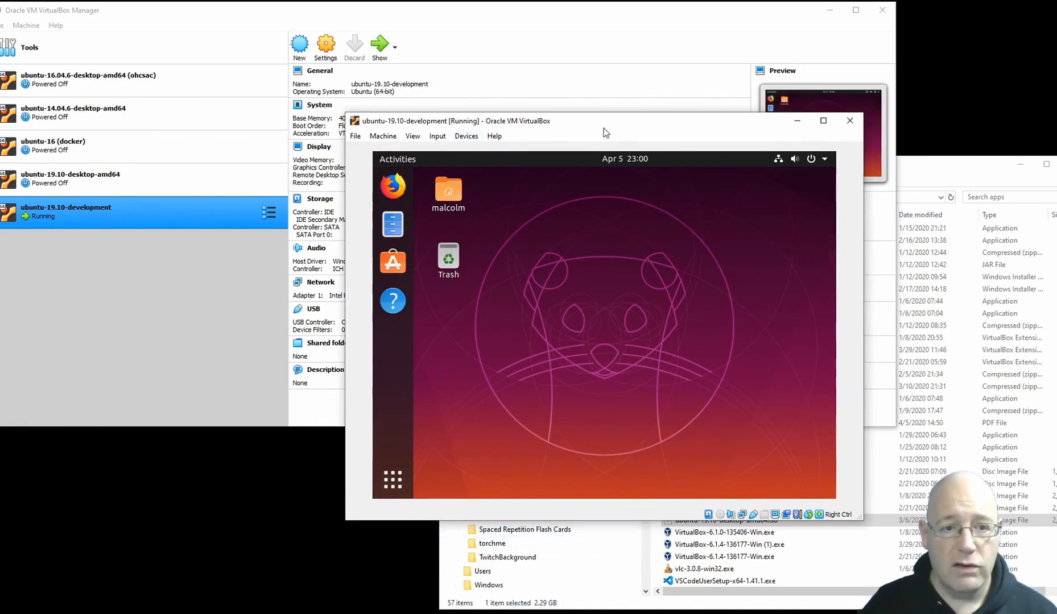
left_click(465, 139)
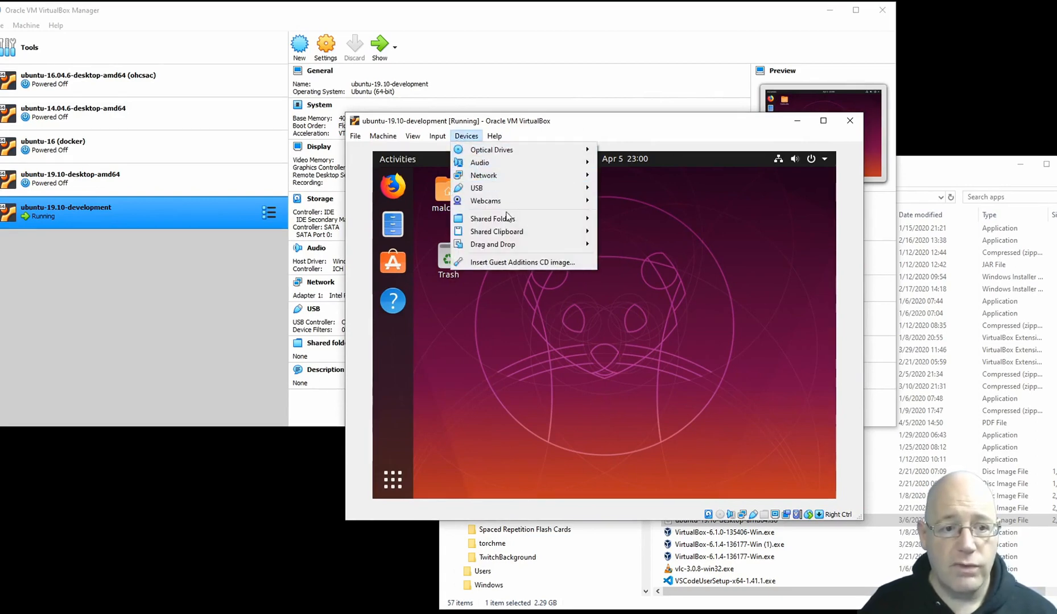
left_click(504, 263)
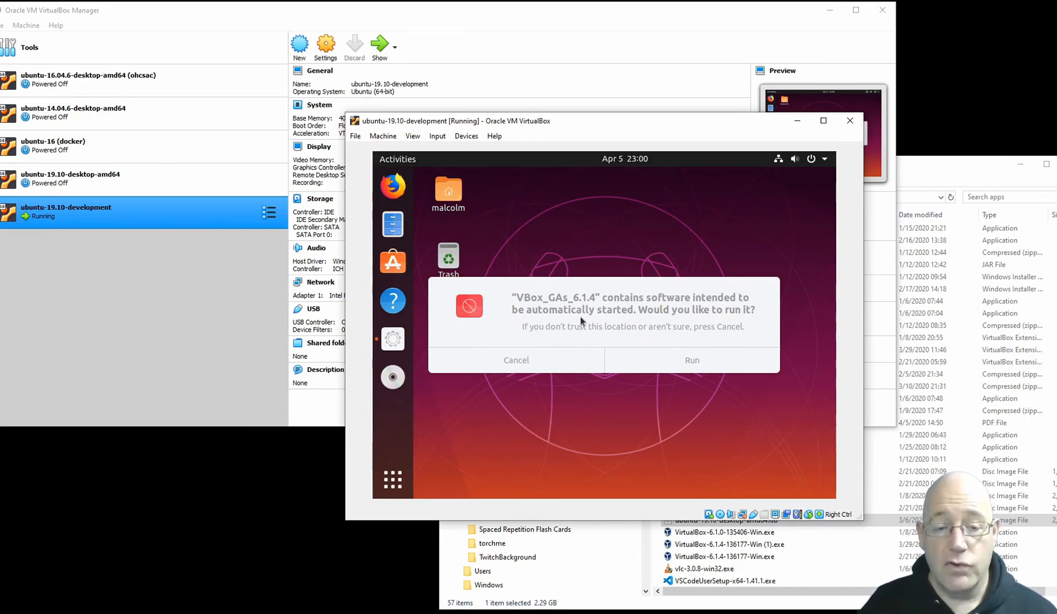
Step: Run the Guest Additions installer, authenticating with the account password, and postpone the offered Ubuntu software updates
left_click(690, 361)
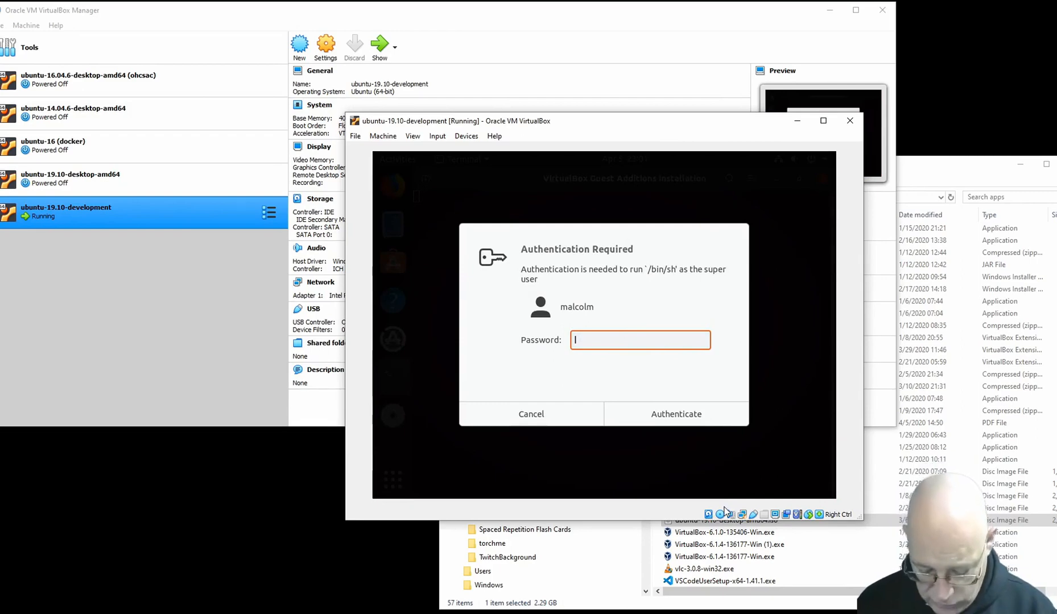
type("********")
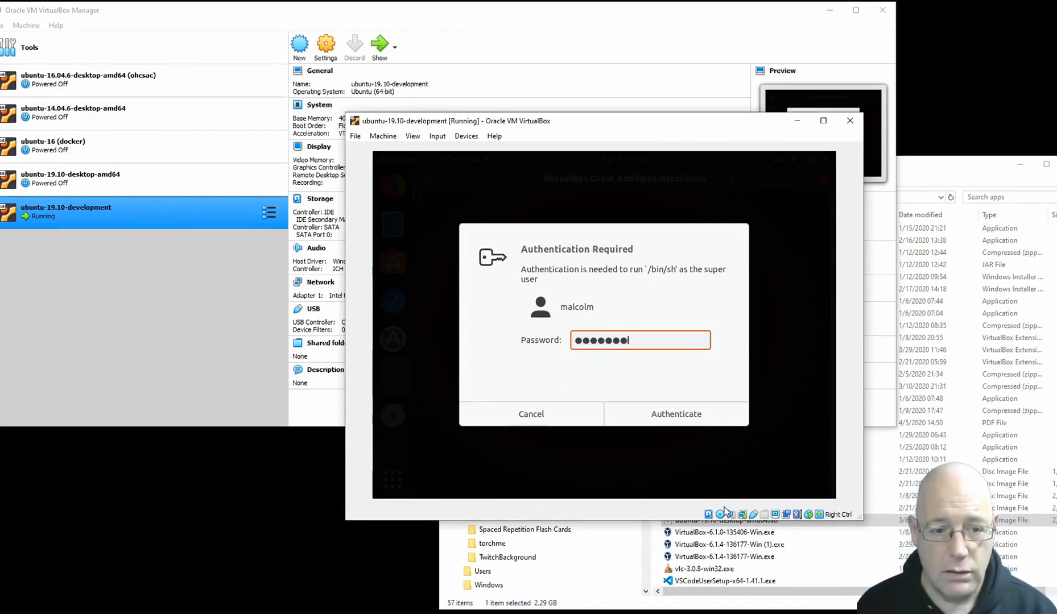
left_click(665, 421)
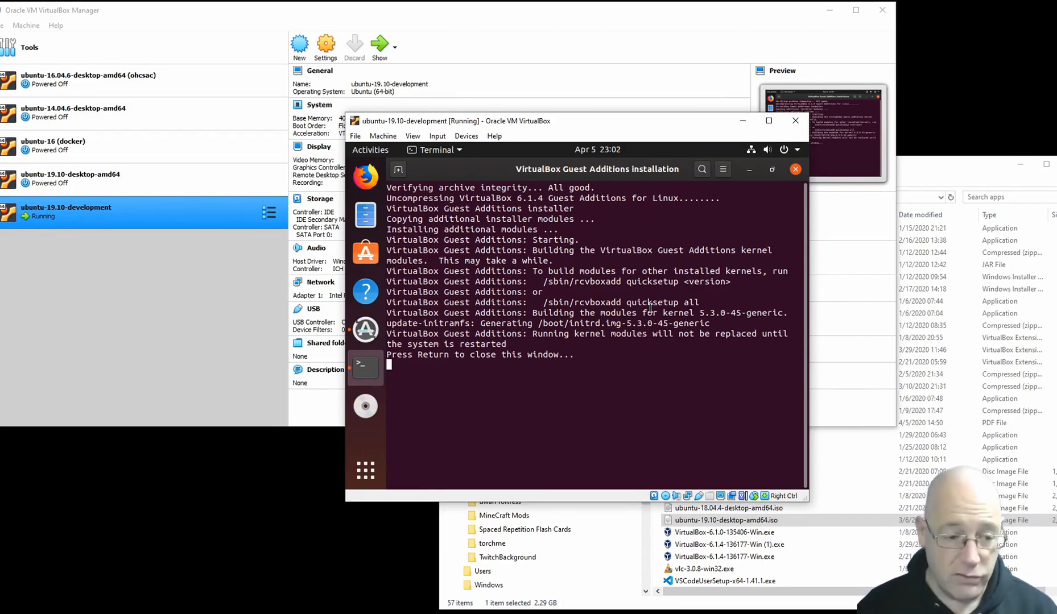
key("Return")
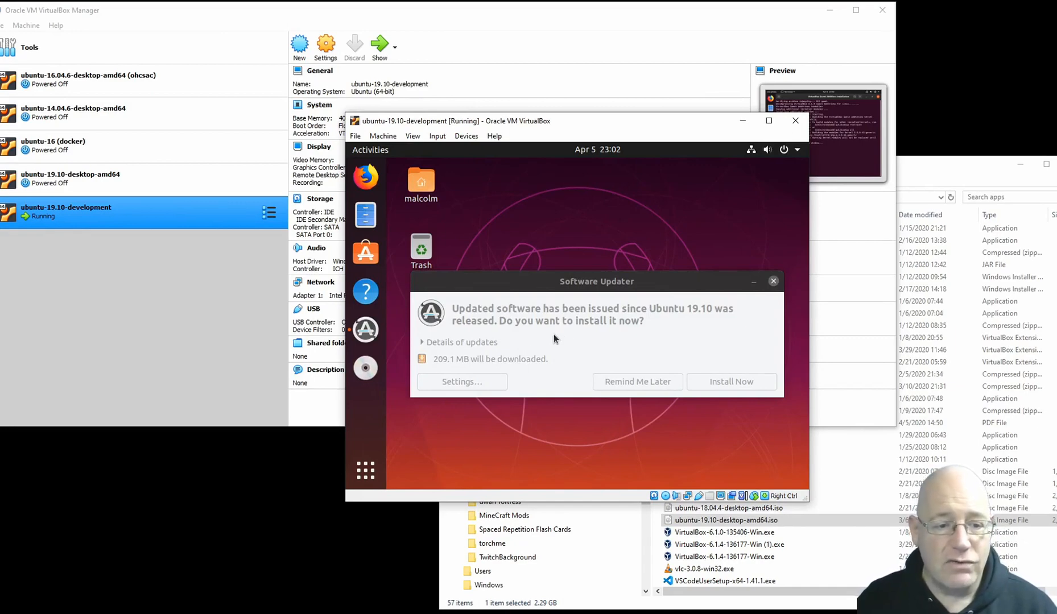
left_click(644, 382)
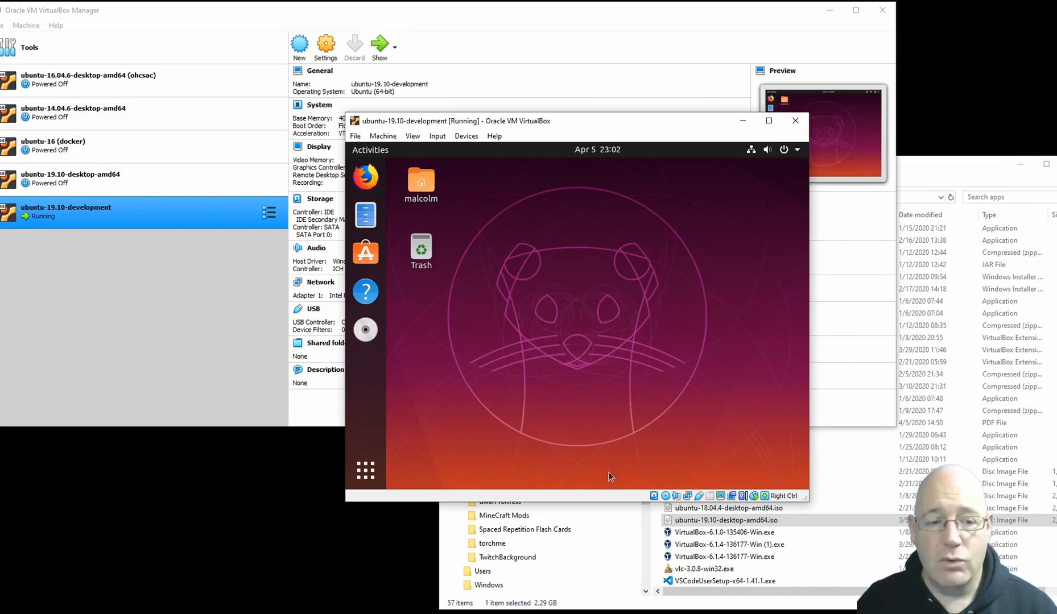
Step: Make the virtual machine's window taller and switch the machine to full-screen mode
left_click_drag(610, 502, 600, 544)
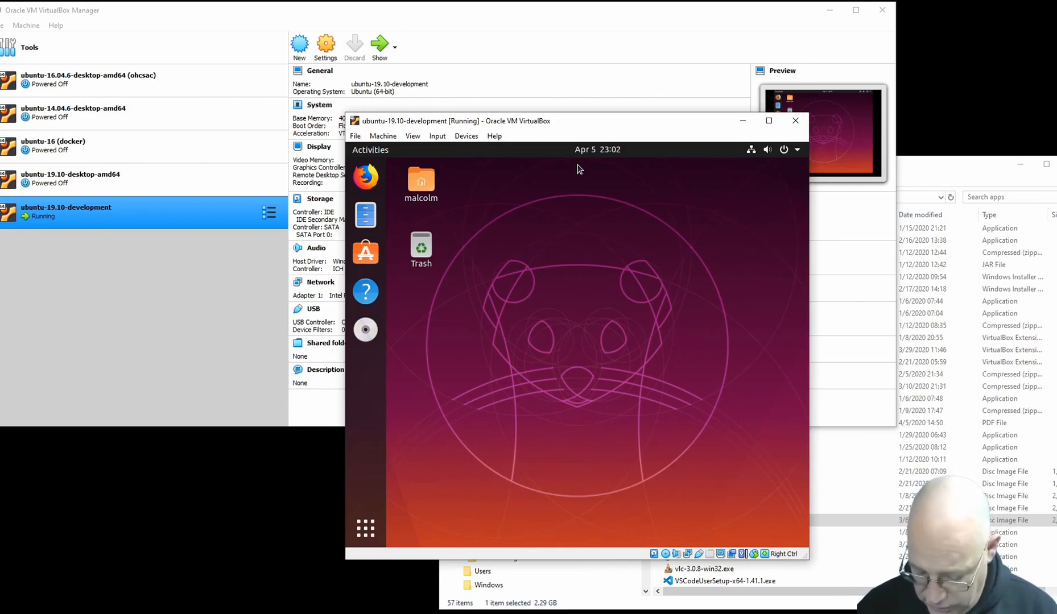
key("Control_R+f")
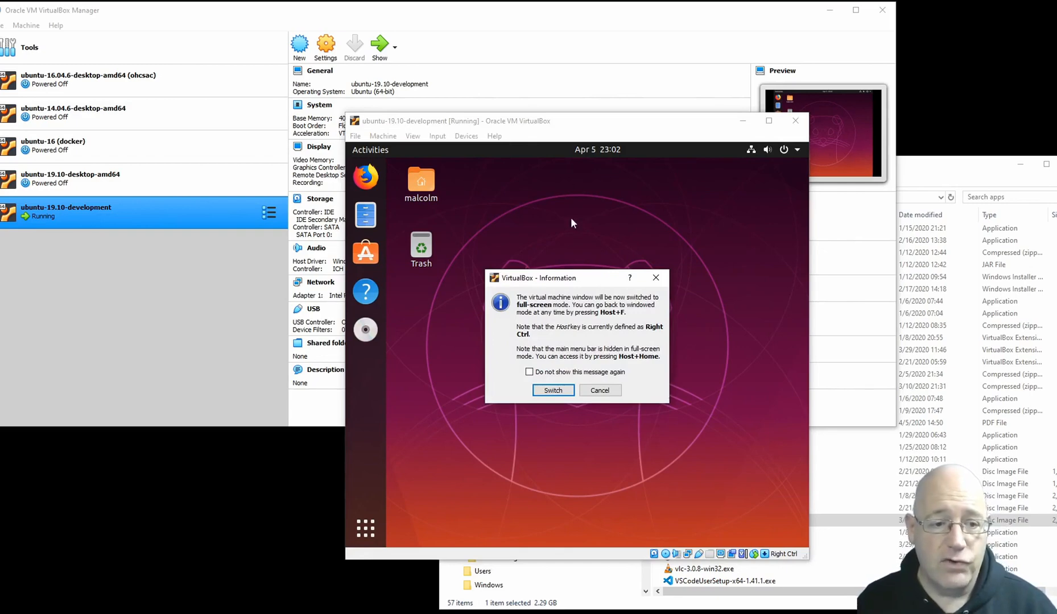
left_click(553, 391)
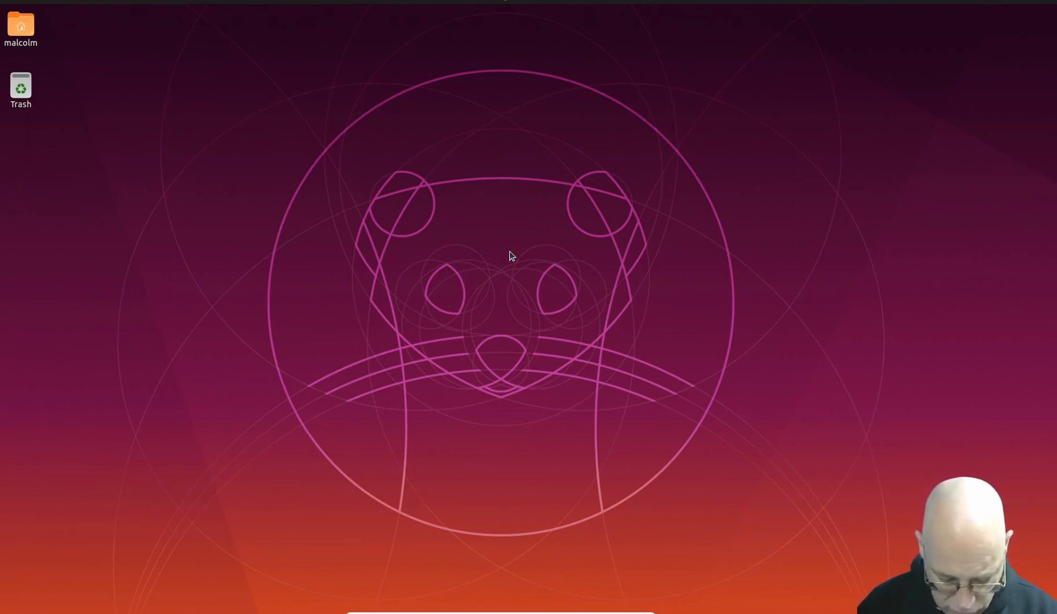
Step: Open a terminal in the Ubuntu guest and list the home directory's contents with ls
key("ctrl+alt+t")
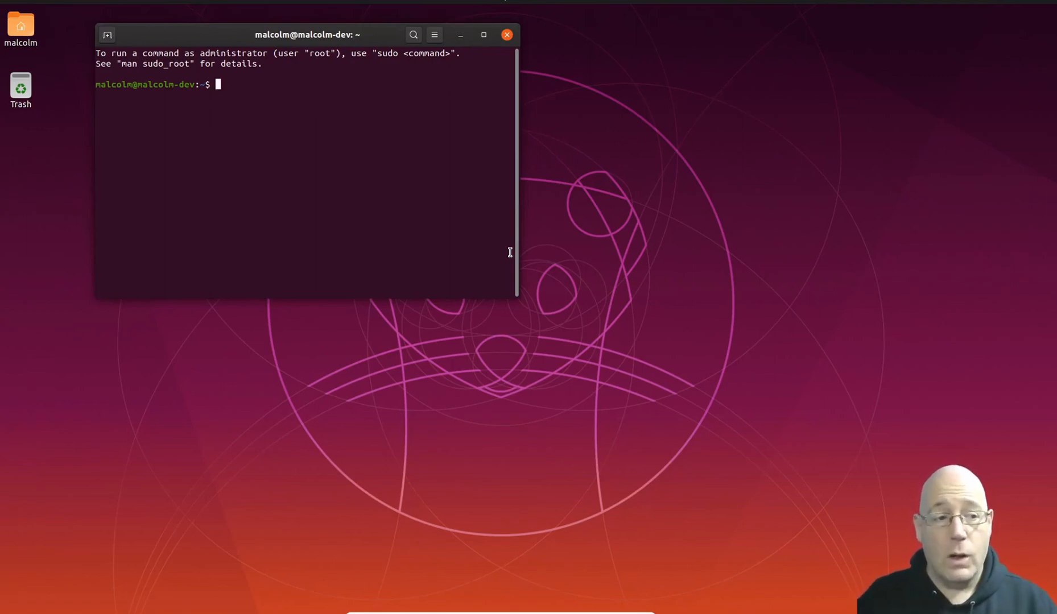
type("l")
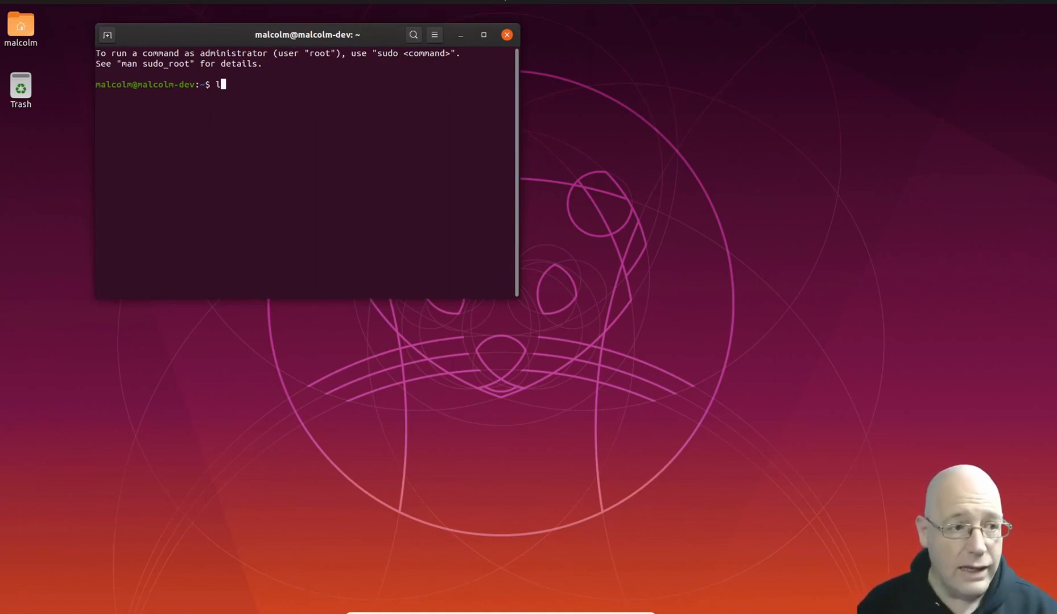
type("s")
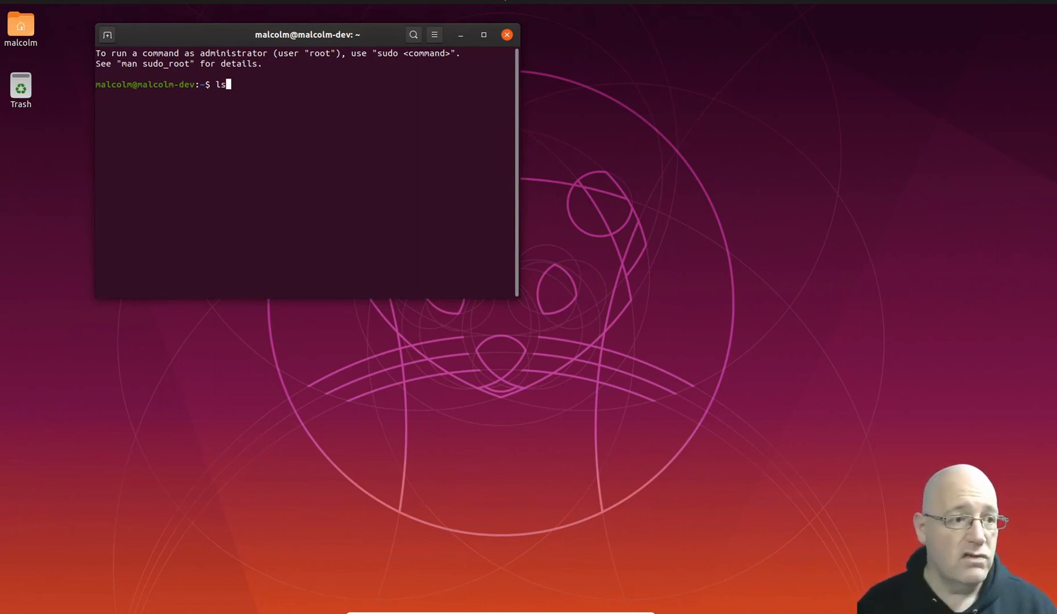
key("Return")
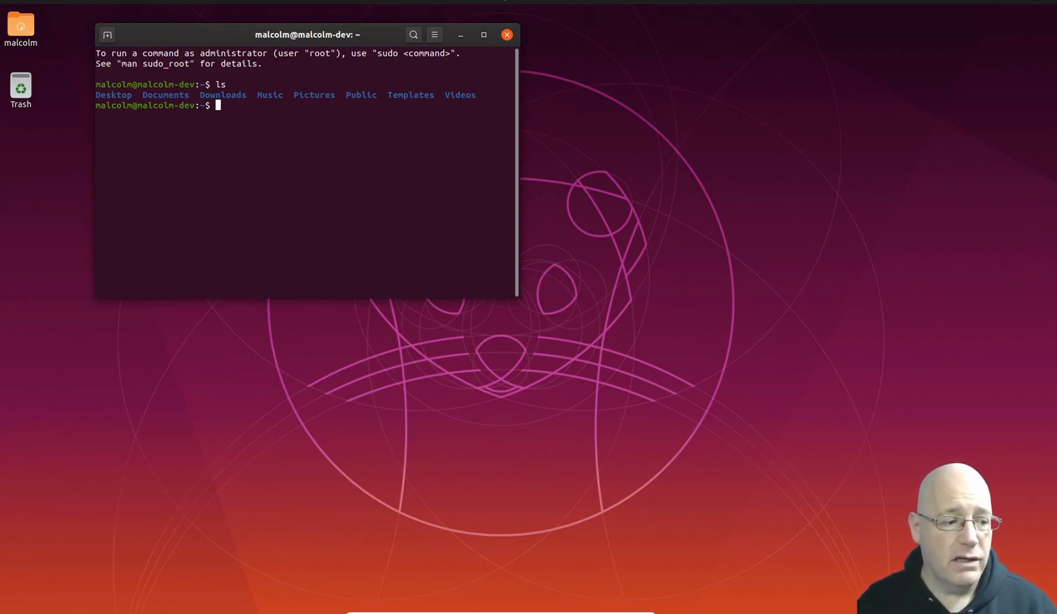
Step: Open the Files application on the home folder and arrange its window beside the terminal without overlap
left_click(4, 595)
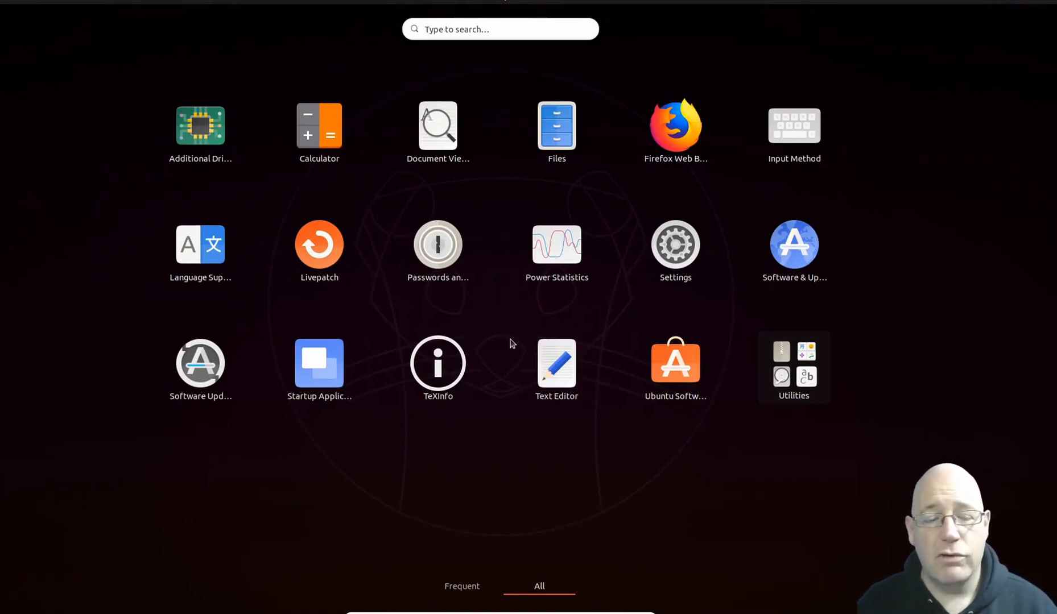
left_click(566, 136)
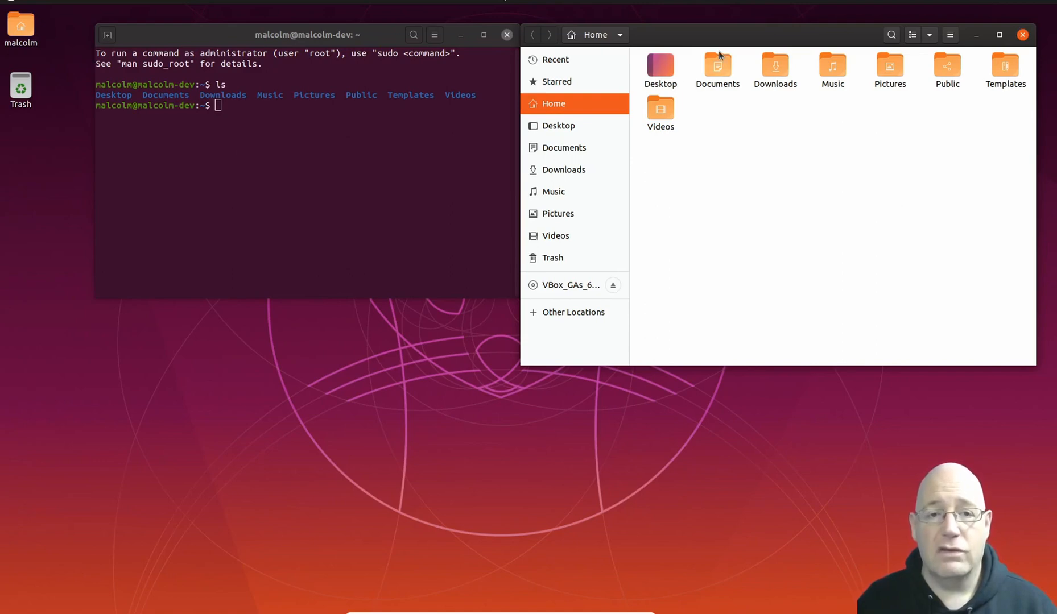
left_click_drag(733, 37, 652, 78)
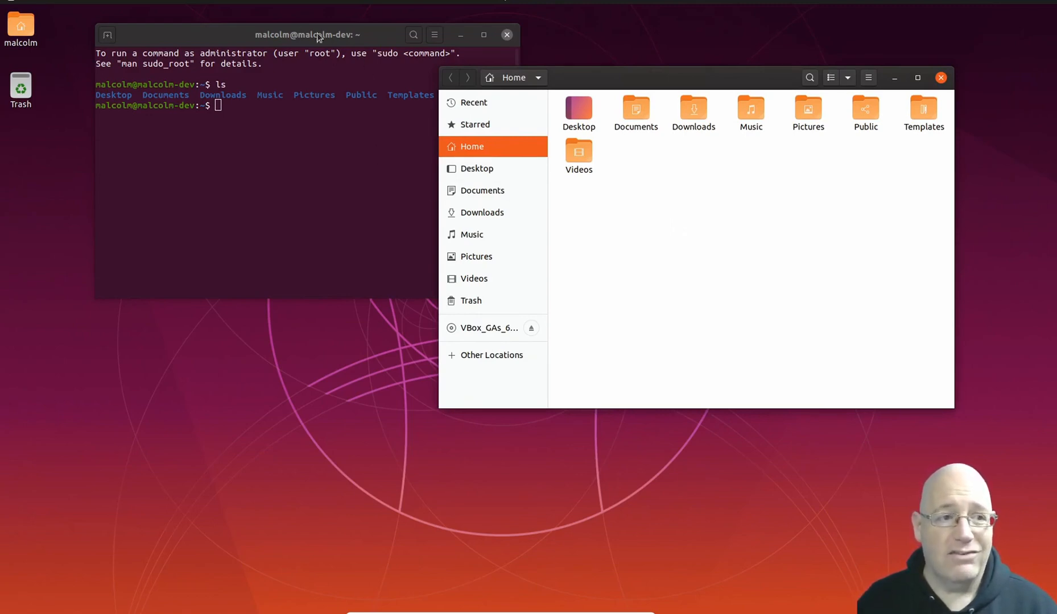
left_click_drag(234, 34, 159, 141)
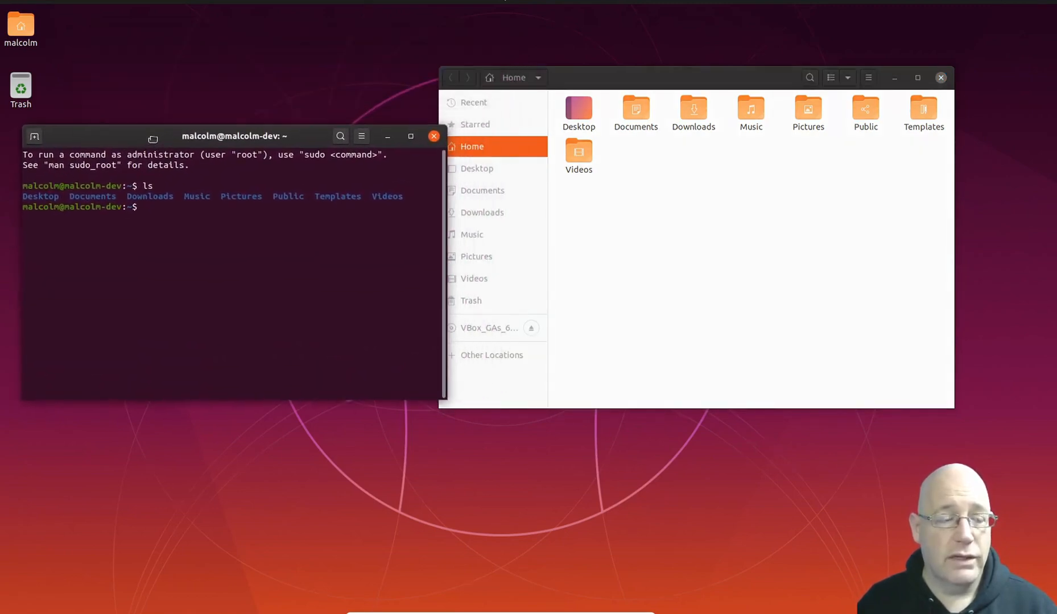
left_click_drag(619, 77, 662, 73)
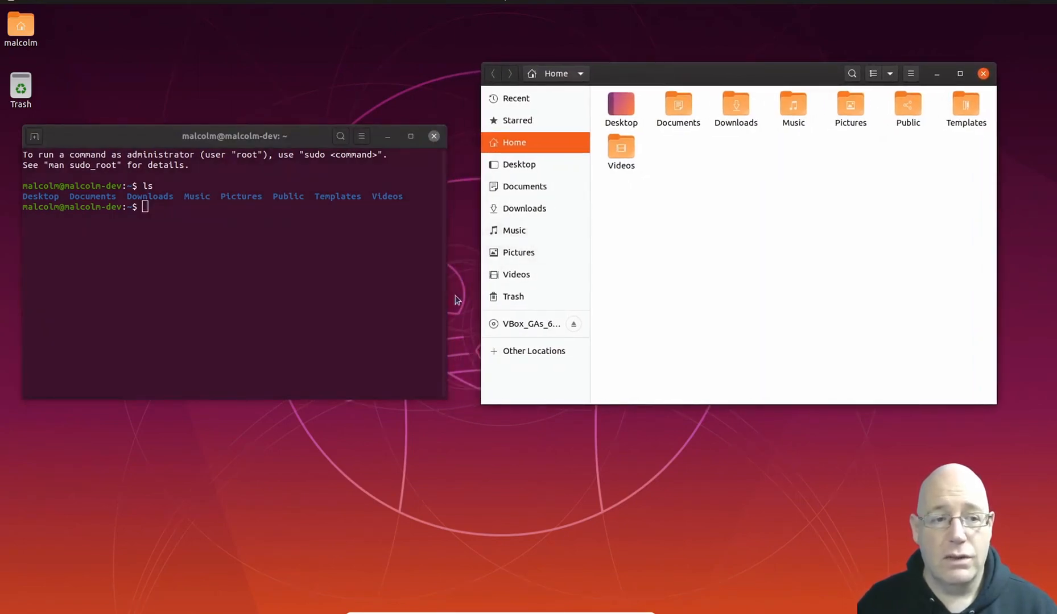